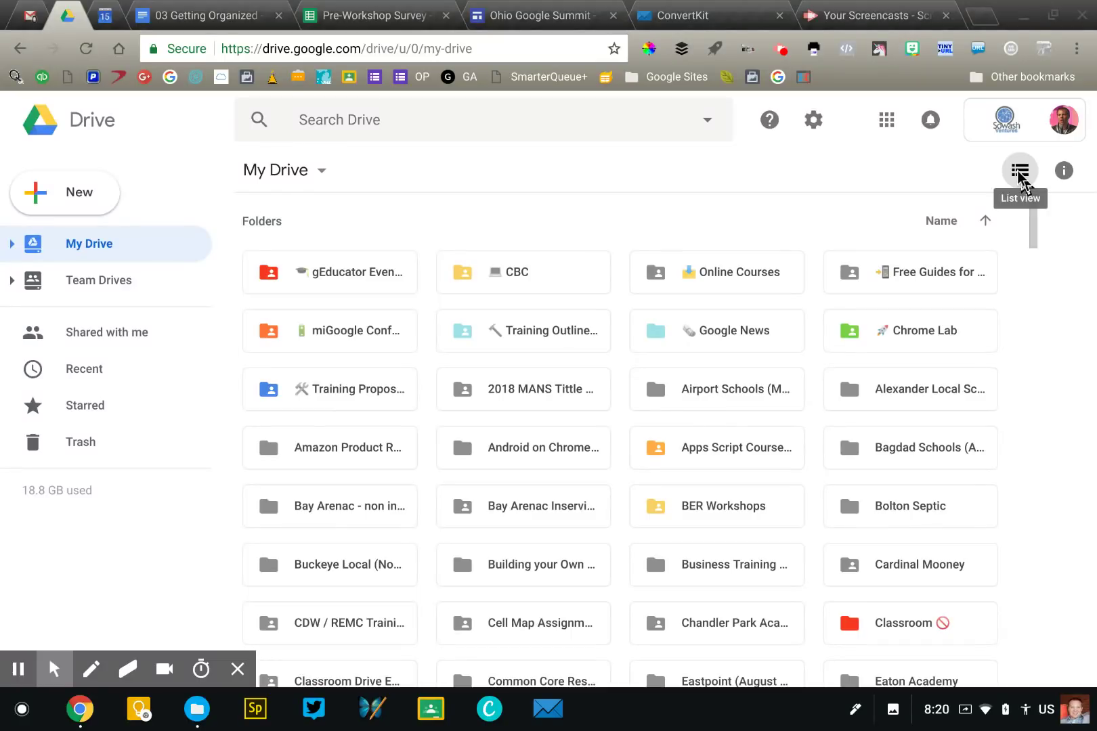
Step: Select Online Courses, switch My Drive to list view and back to grid, and browse
left_click(730, 273)
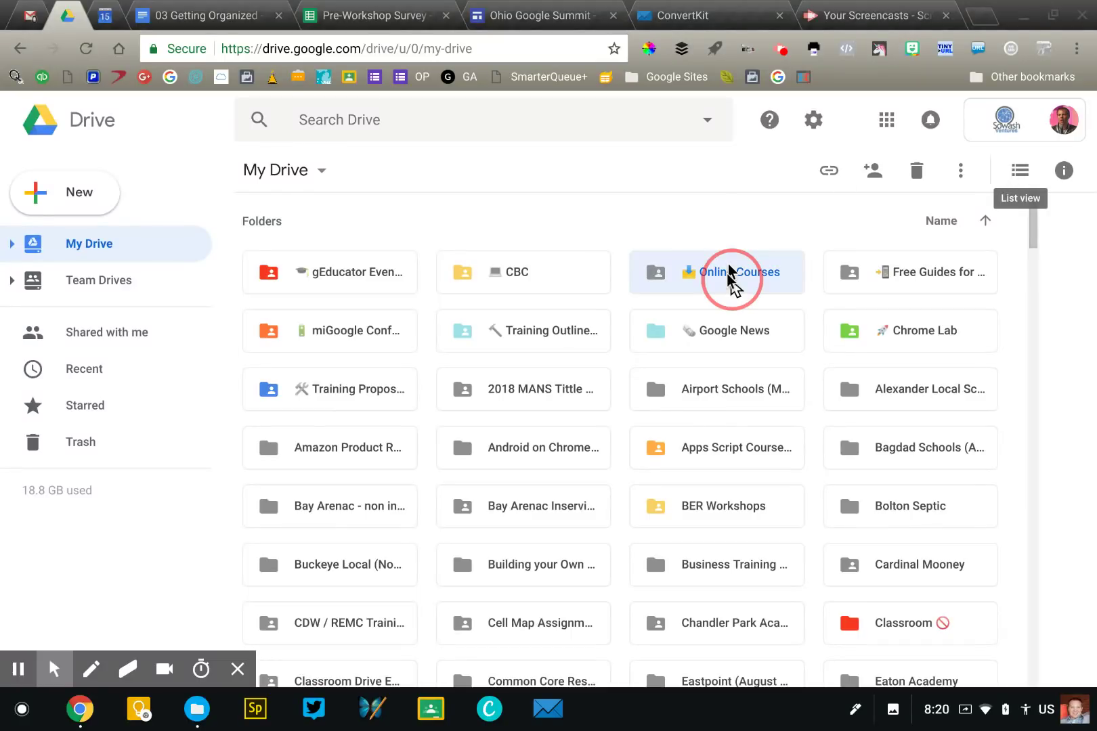
left_click(1020, 173)
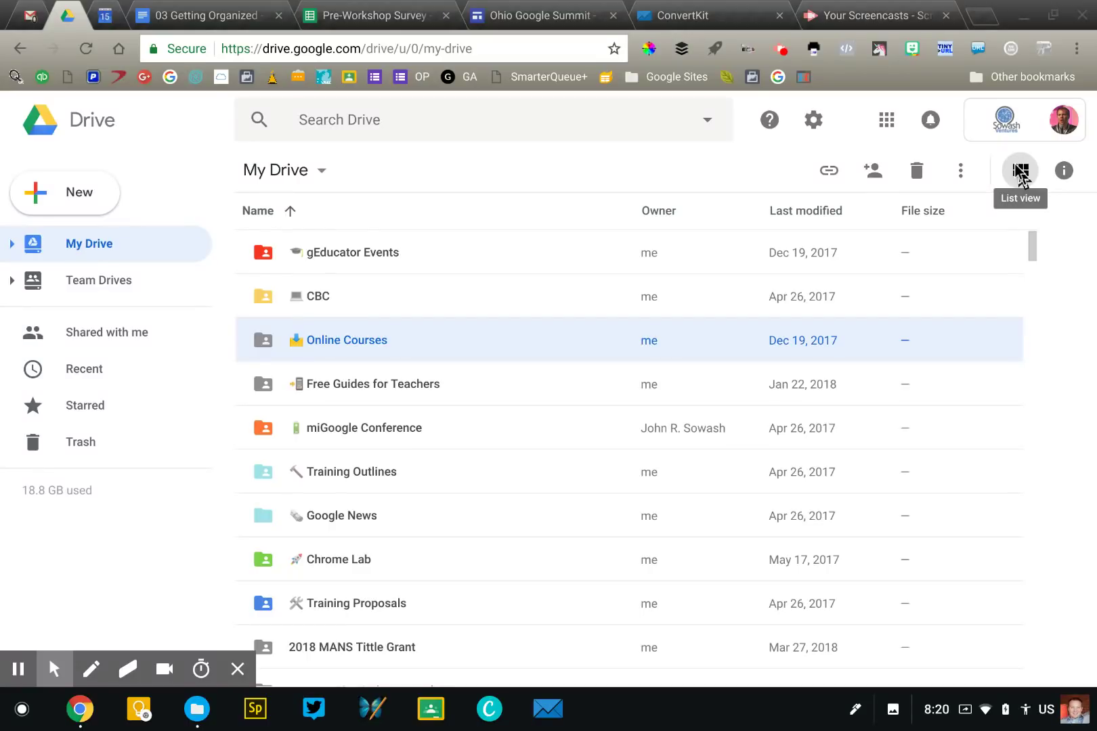
left_click(1020, 173)
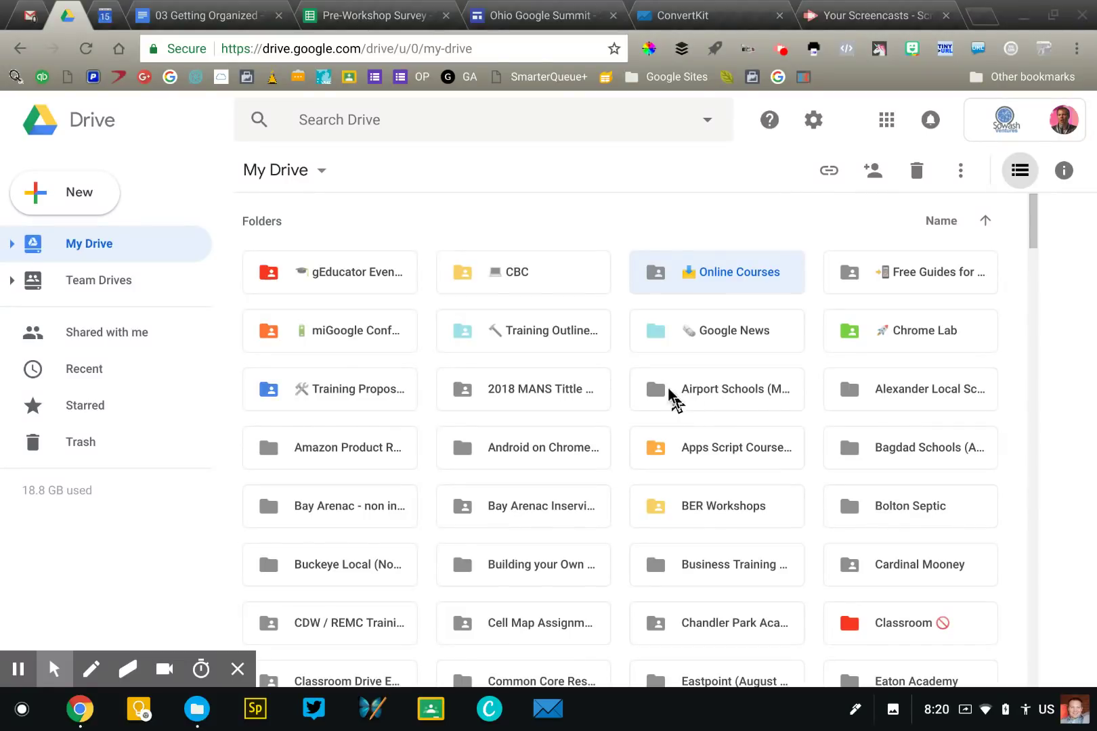
scroll(673, 399, "down", 1)
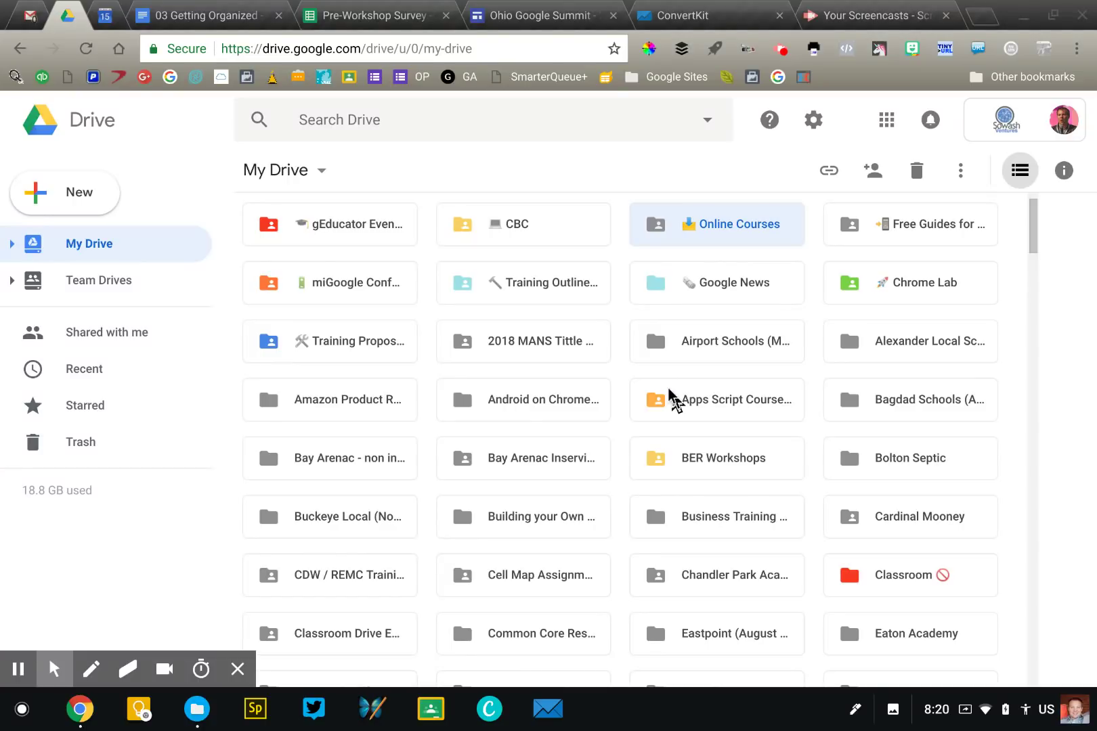
scroll(674, 399, "down", 8)
scroll(668, 389, "down", 10)
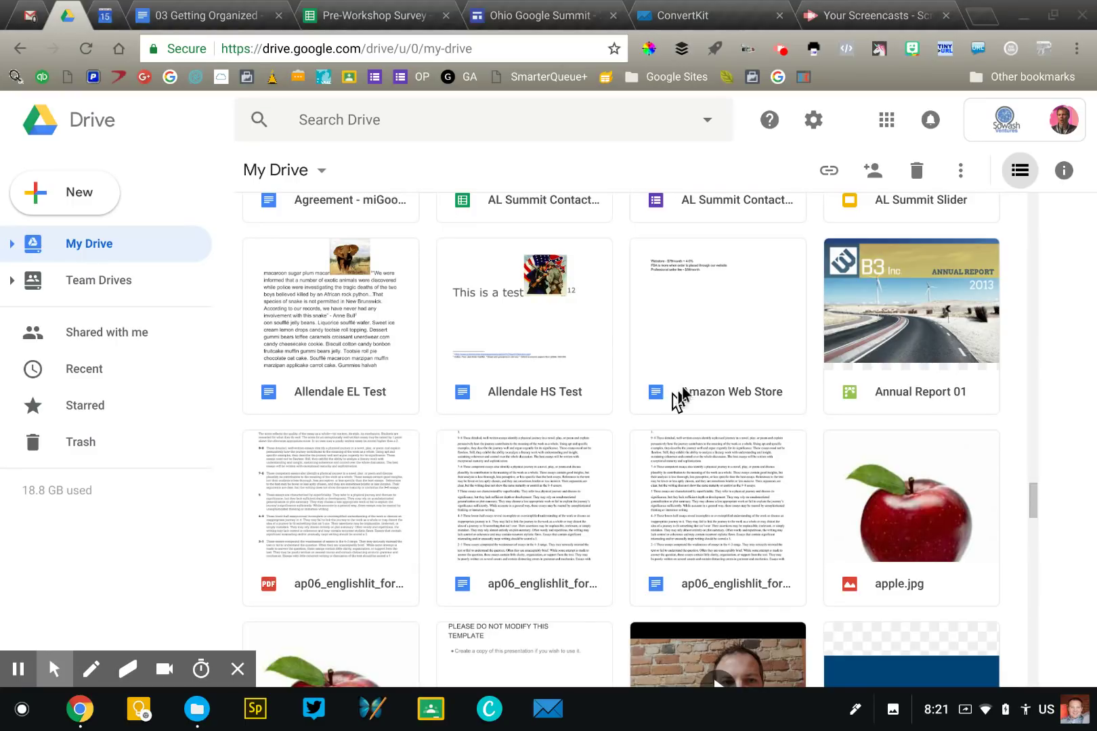
scroll(701, 446, "down", 4)
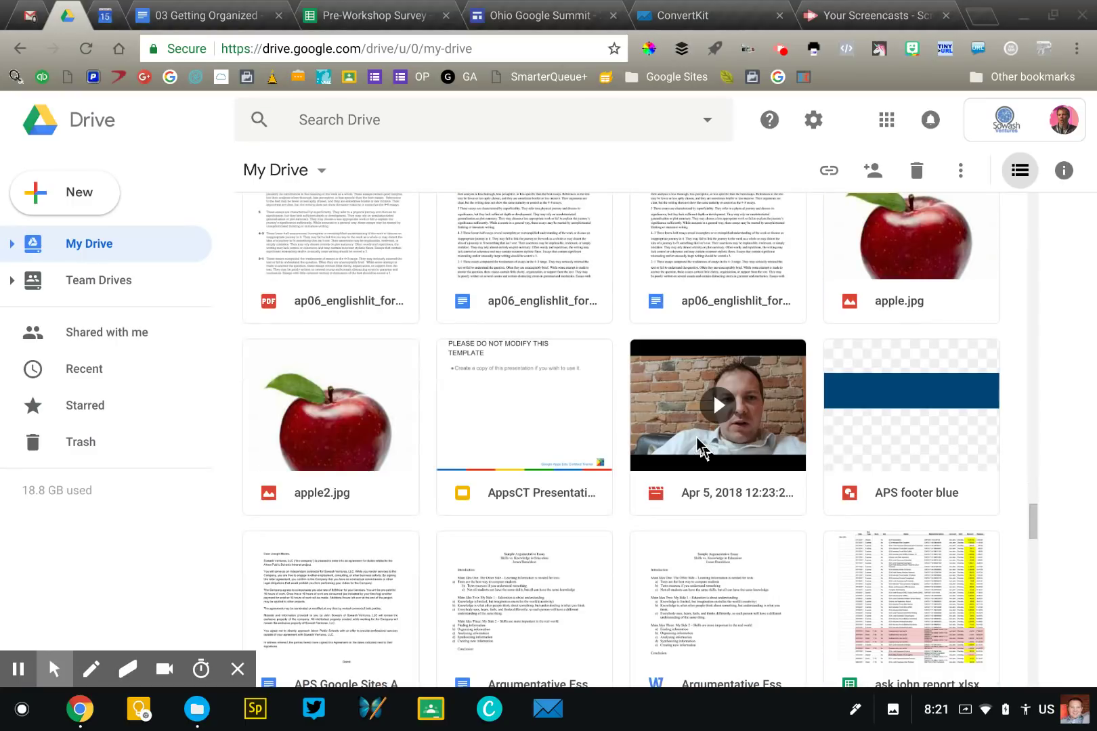
scroll(700, 447, "up", 3)
scroll(698, 444, "up", 10)
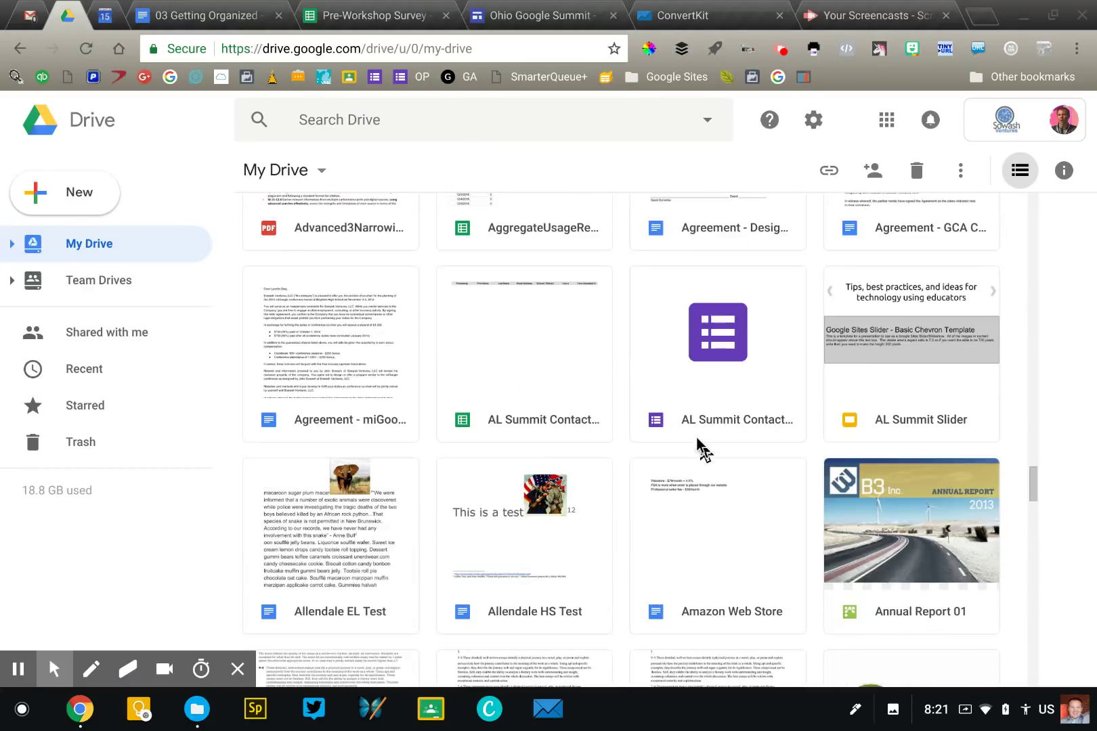
scroll(701, 446, "up", 10)
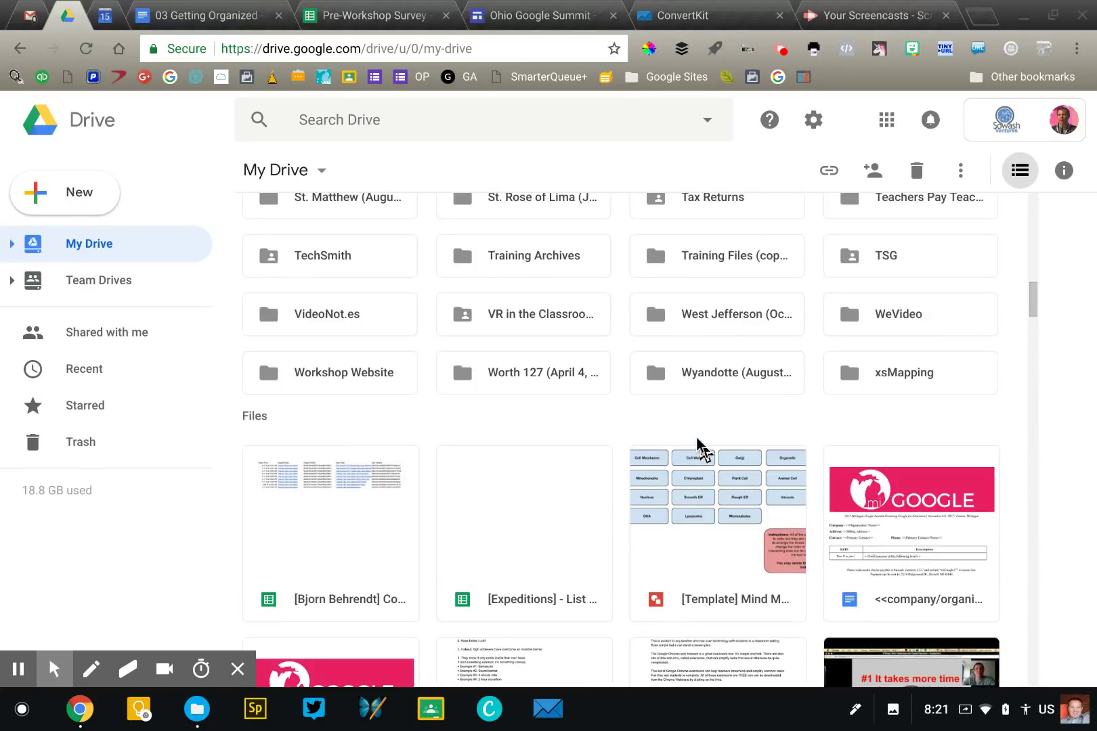
scroll(700, 447, "up", 7)
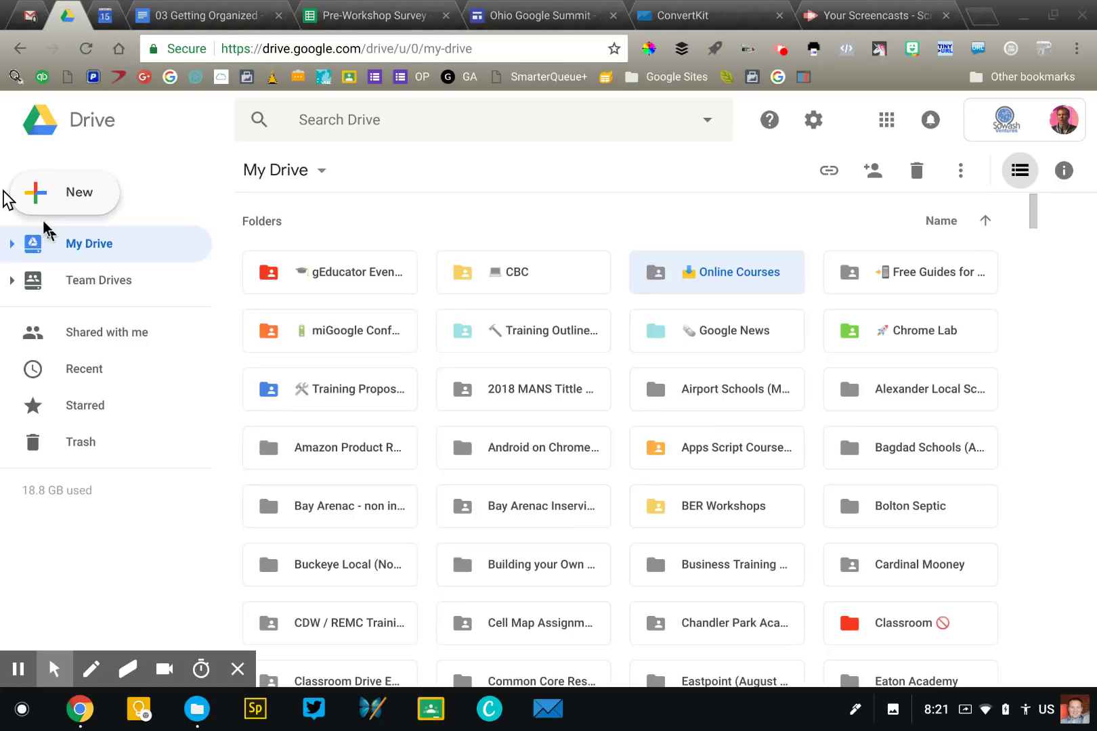
Step: Open the New menu twice and close it without creating anything
left_click(77, 195)
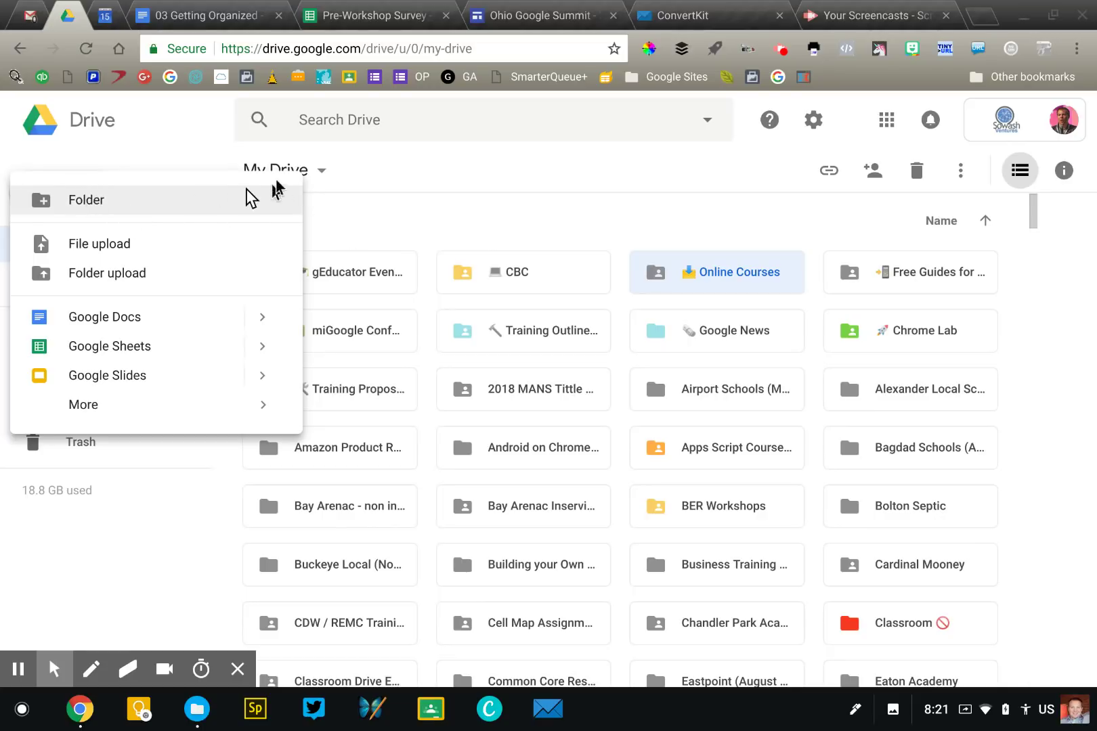
left_click(331, 205)
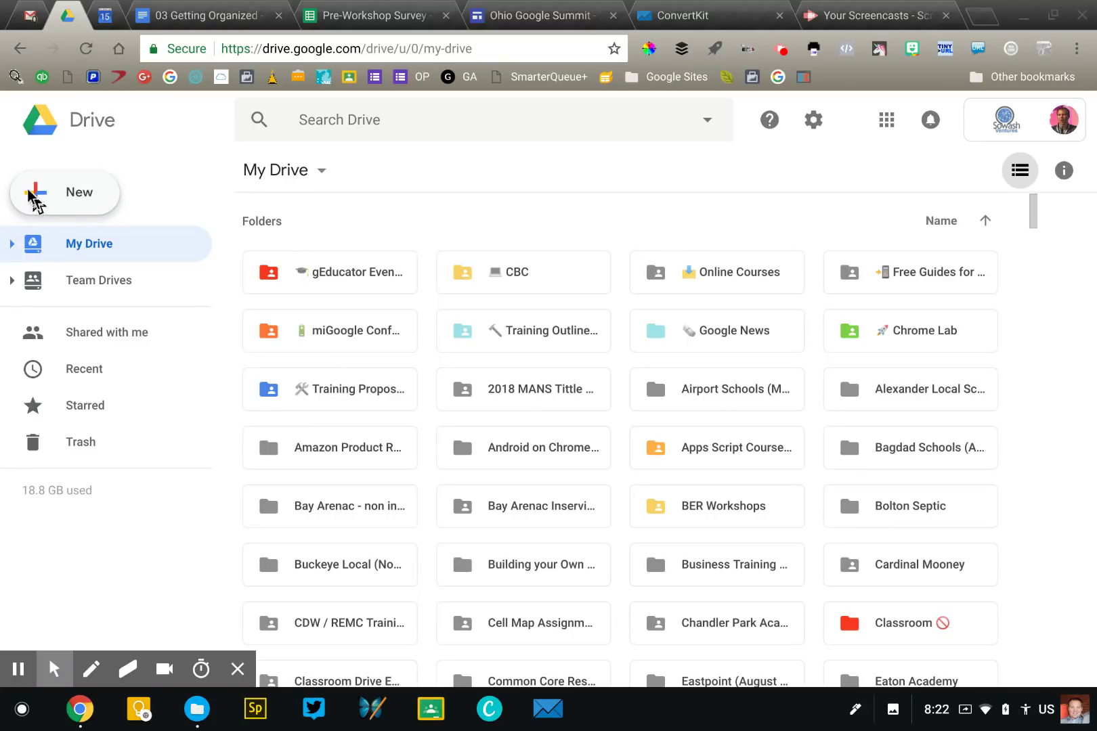
left_click(73, 210)
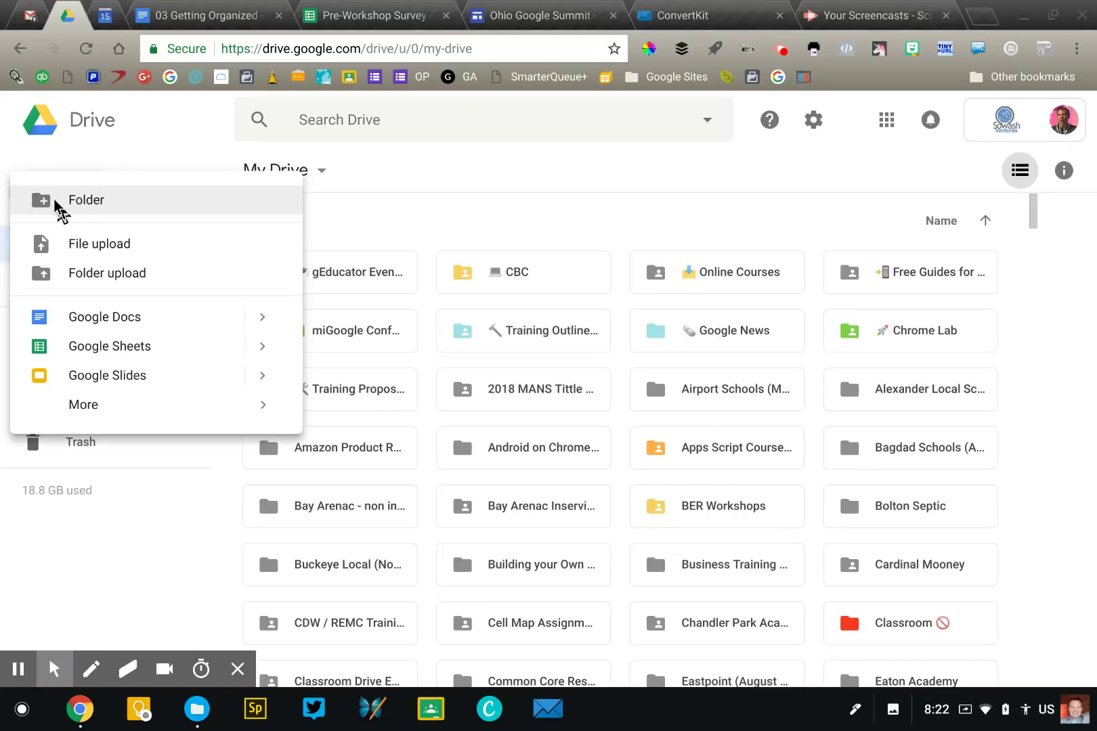
left_click(508, 175)
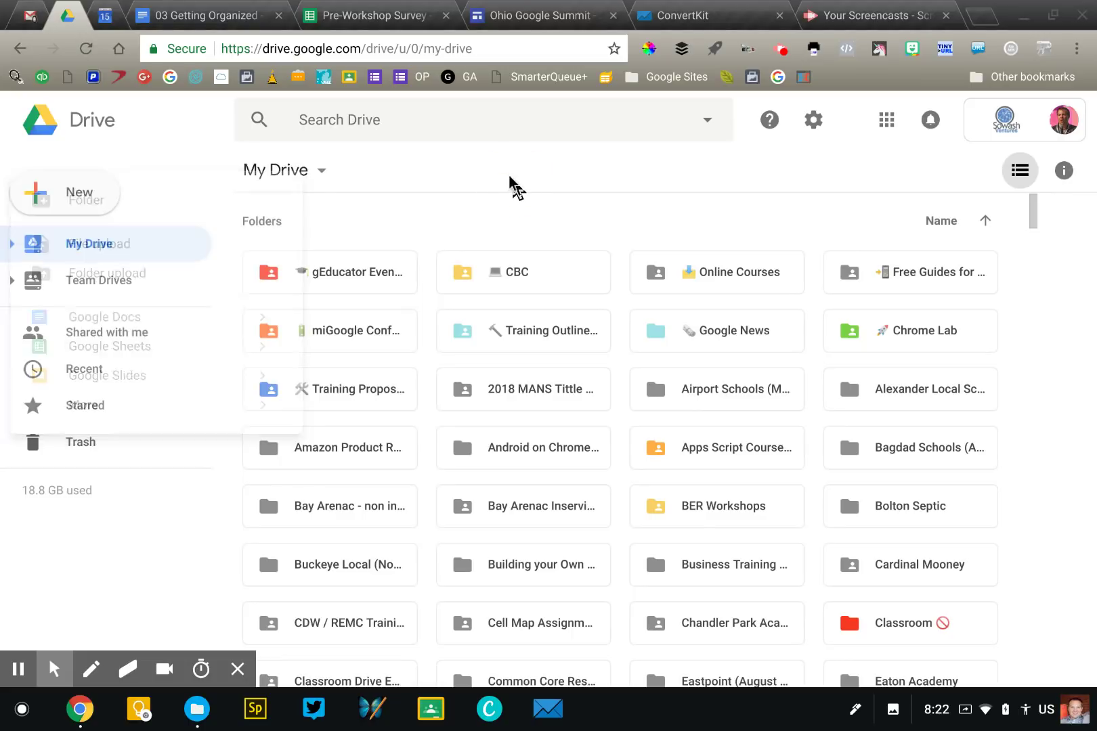
Step: Open Online Courses, then Online Course (Free) - Getting Organized with Google, showing lessons 01–05
left_click(12, 245)
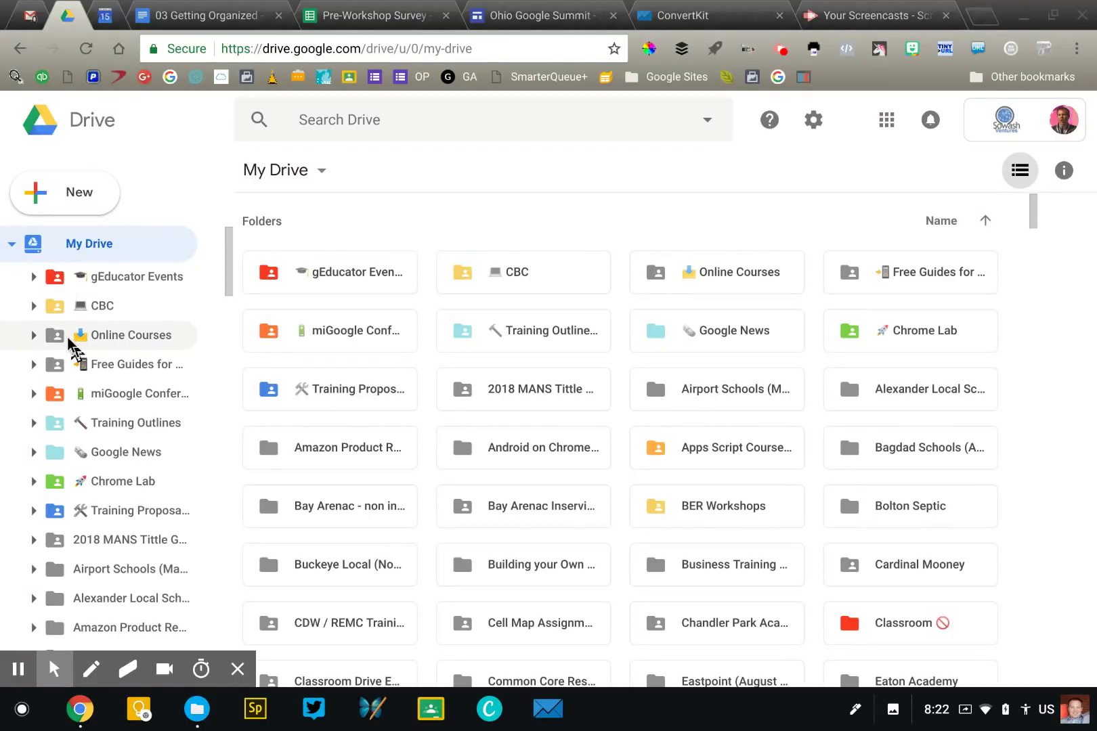
left_click(115, 338)
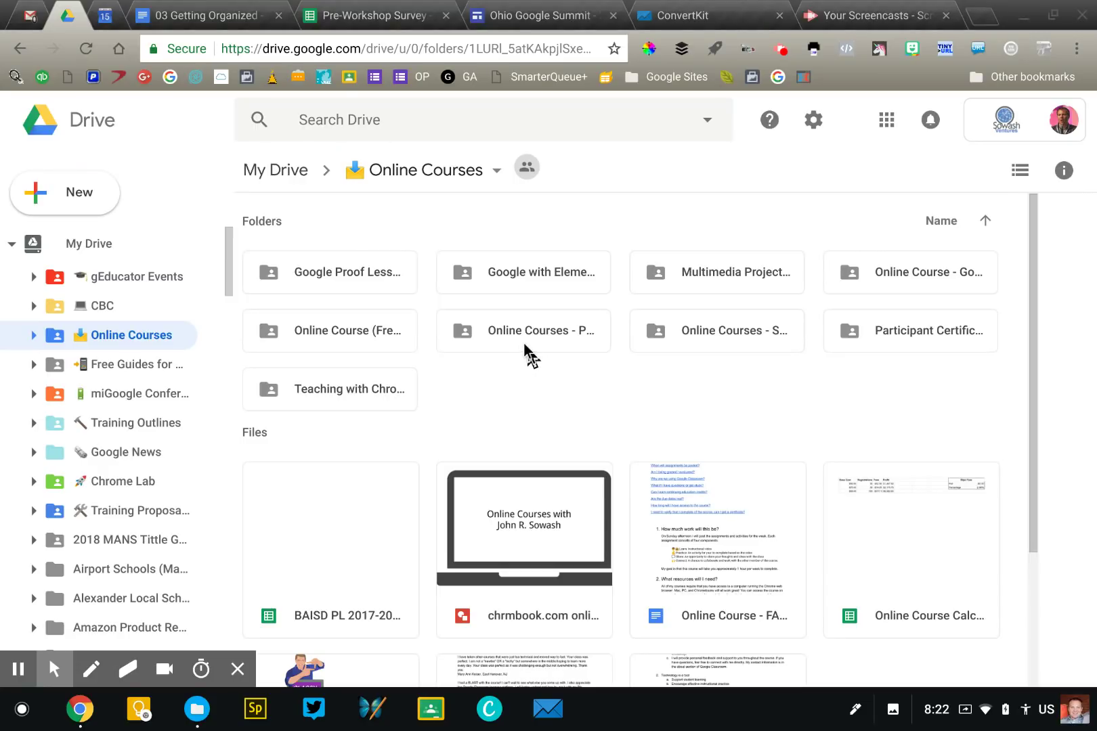
left_click(305, 334)
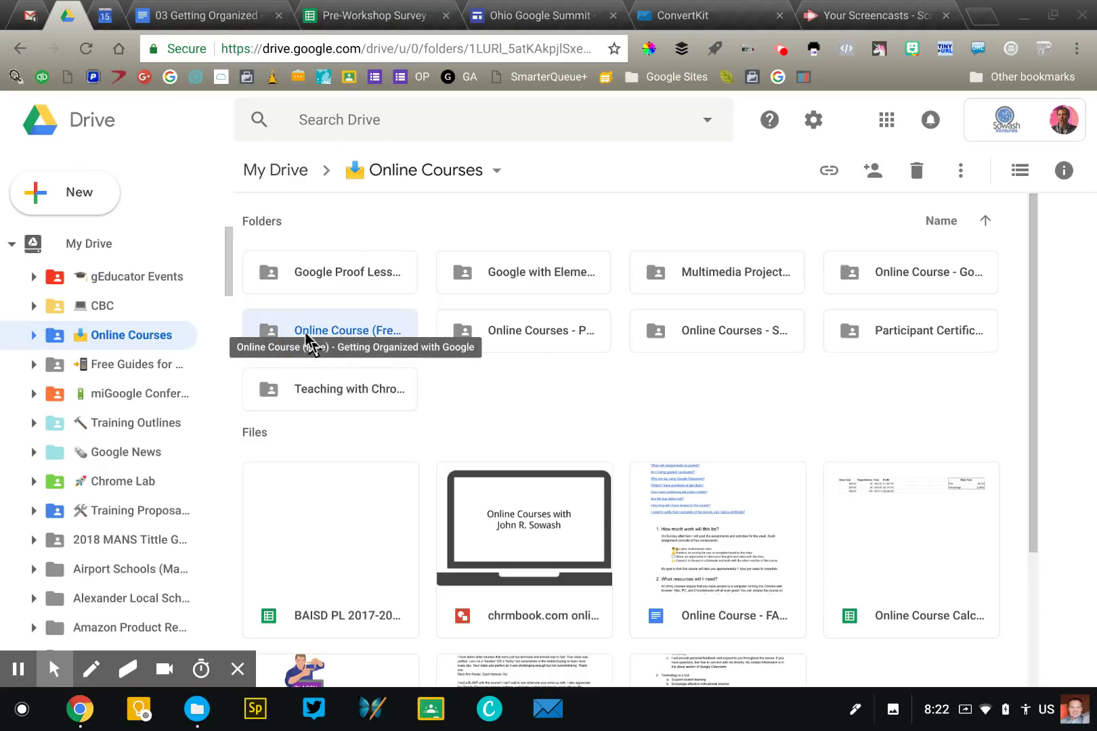
double_click(305, 333)
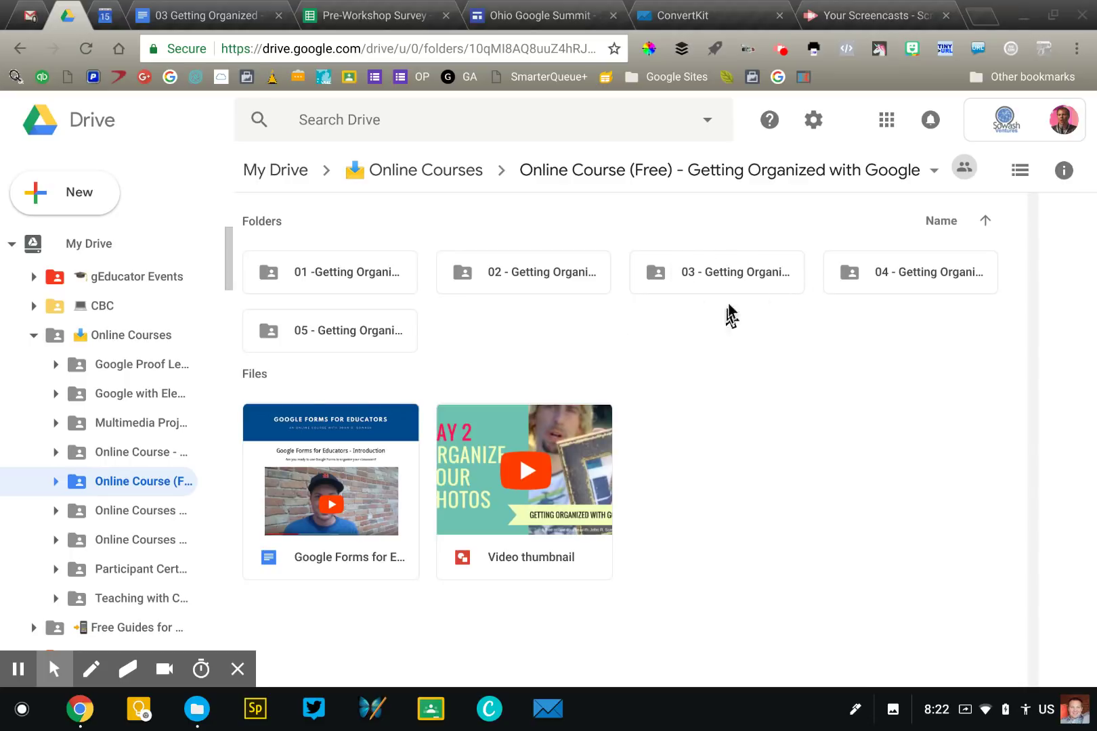
left_click(714, 278)
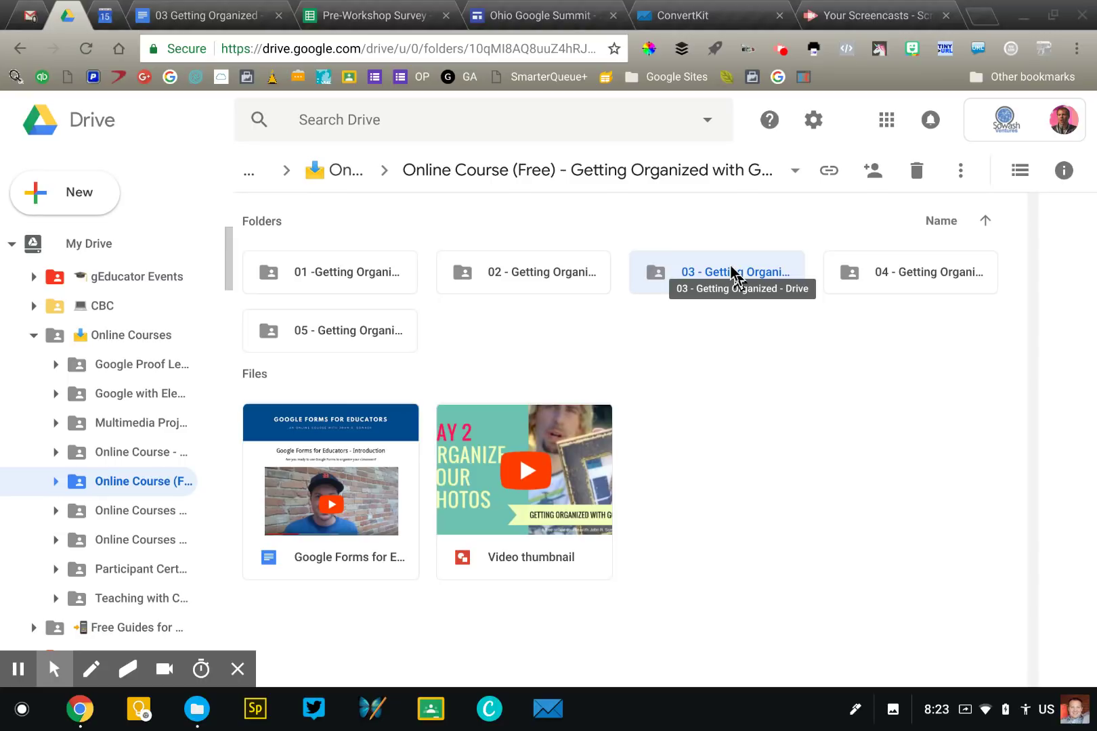
left_click(11, 238)
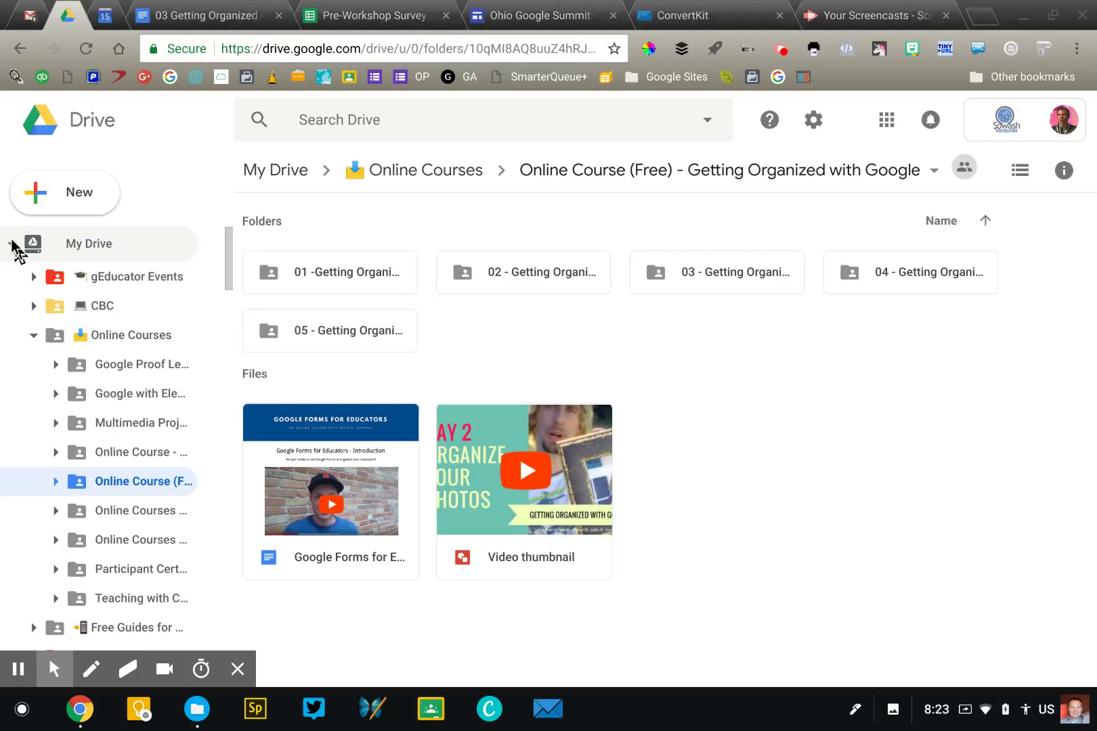
Step: Collapse My Drive and go to Shared with me to find the Directors Meeting Agenda
scroll(155, 504, "down", 5)
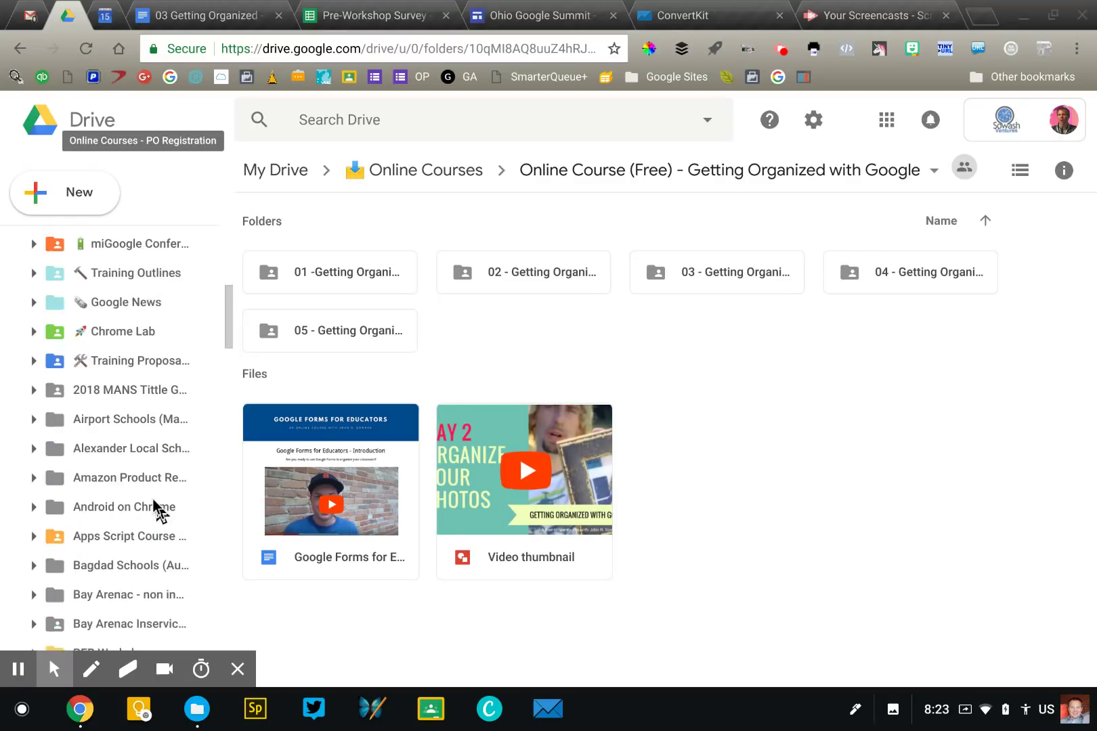
scroll(156, 506, "up", 5)
left_click(9, 245)
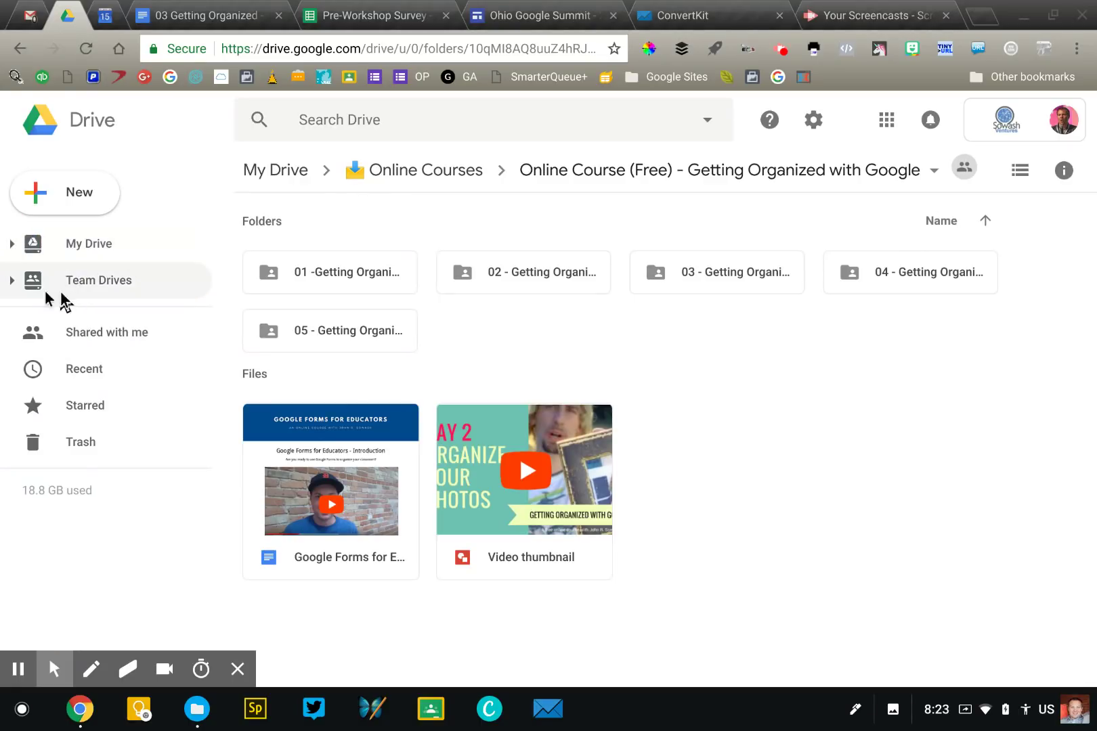
left_click(76, 338)
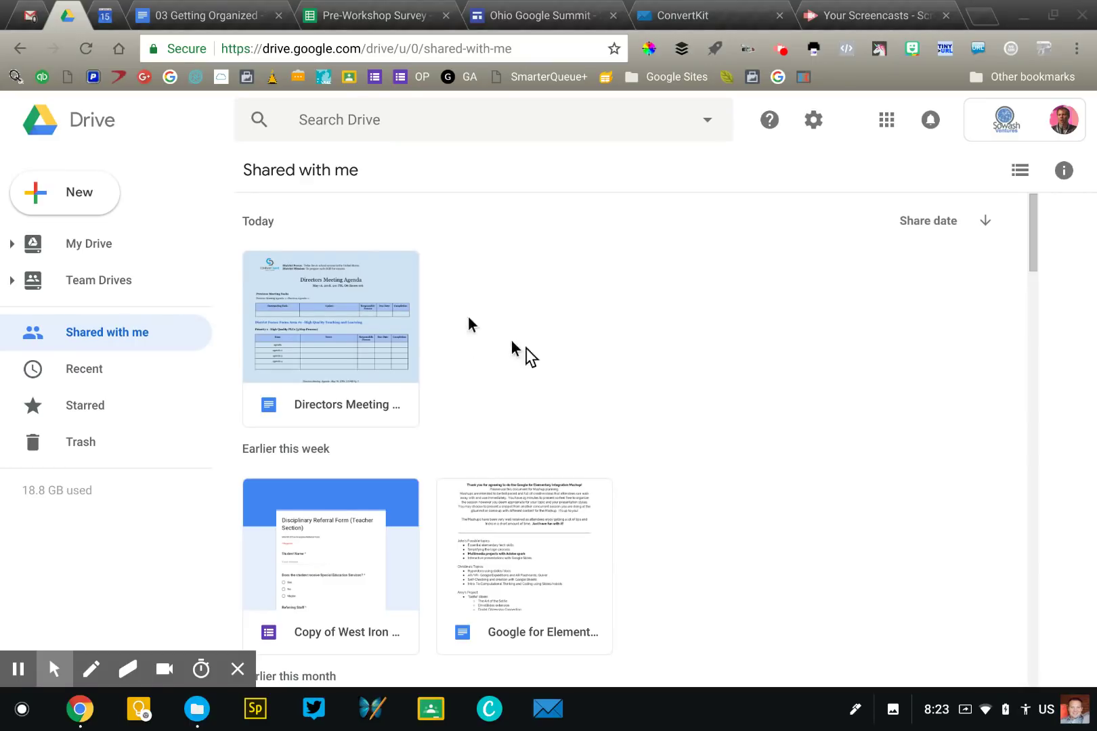
Step: Drag the Directors Meeting Agenda into Online Courses, confirm, then collapse Online Courses
left_click(10, 243)
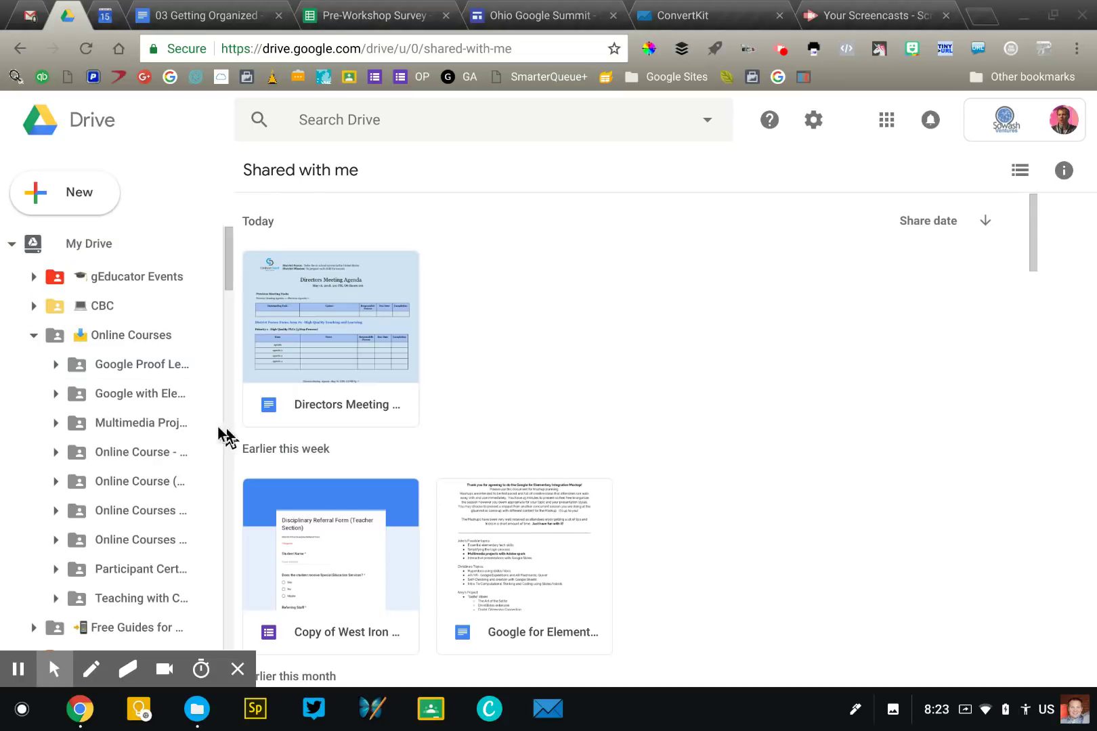
scroll(142, 470, "down", 3)
scroll(142, 470, "up", 2)
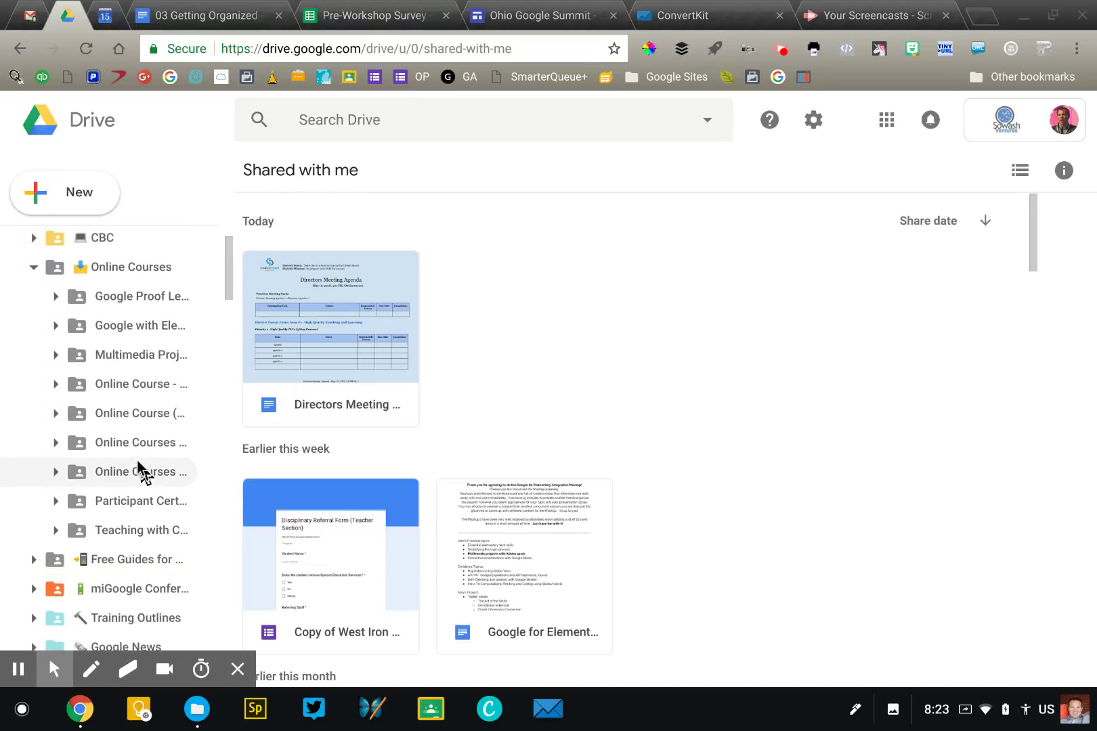
scroll(142, 470, "down", 1)
left_click_drag(346, 335, 143, 326)
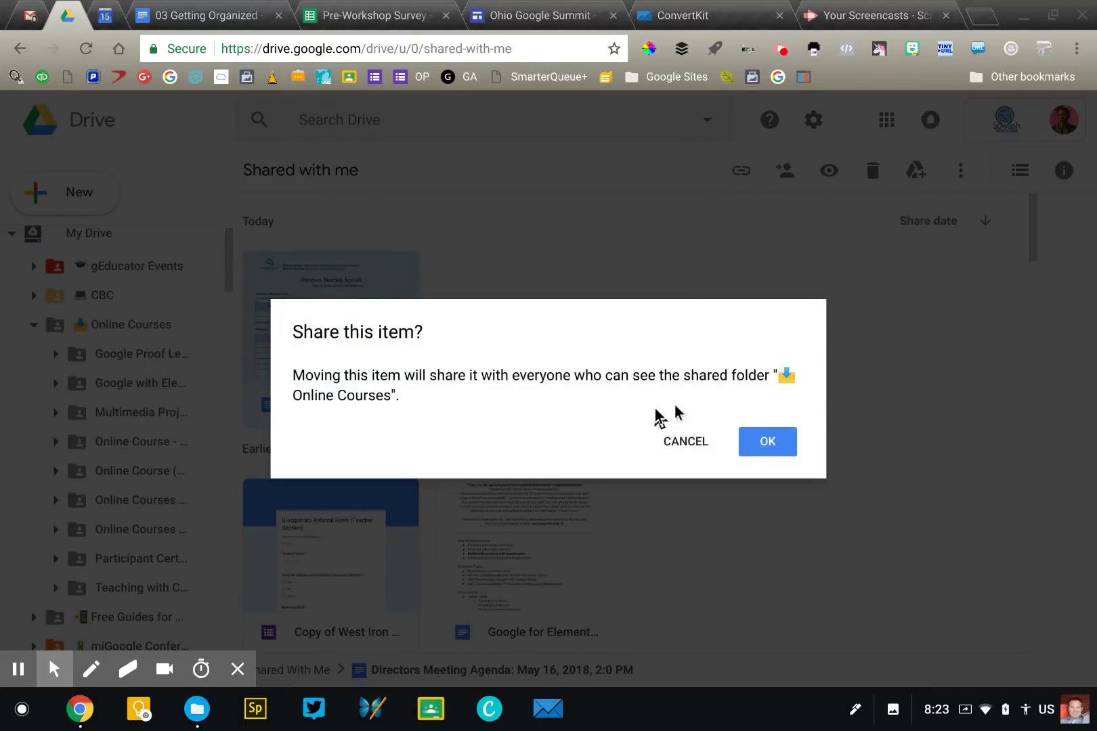
left_click(754, 443)
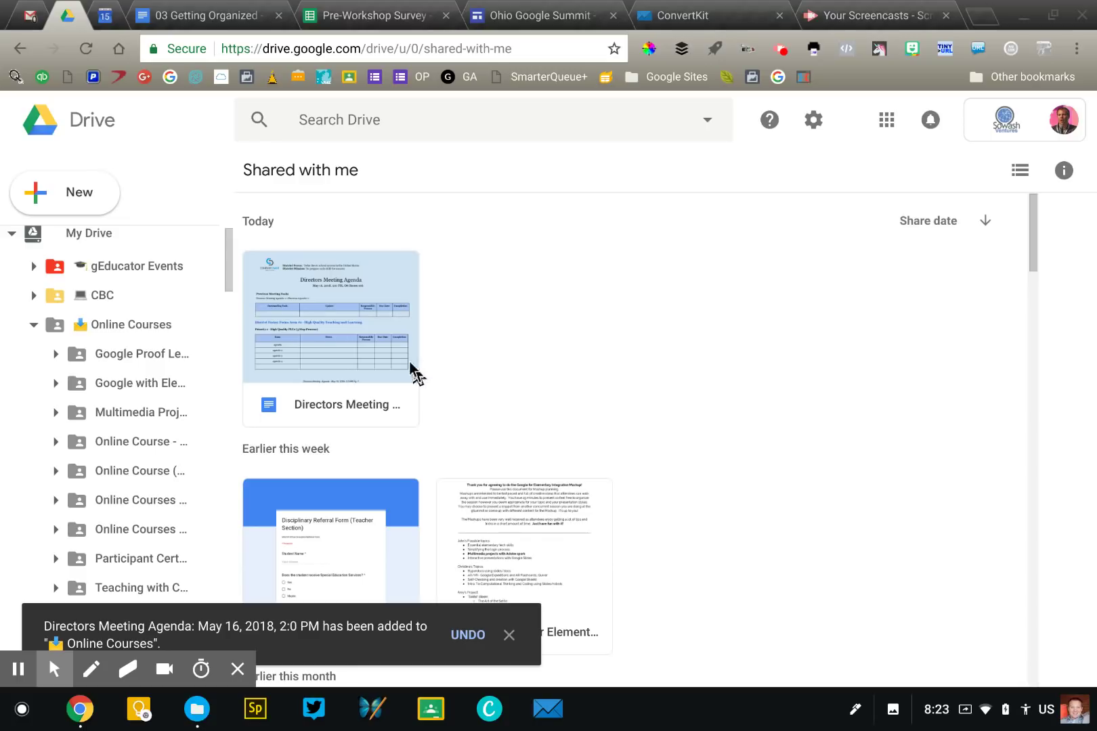
left_click(468, 361)
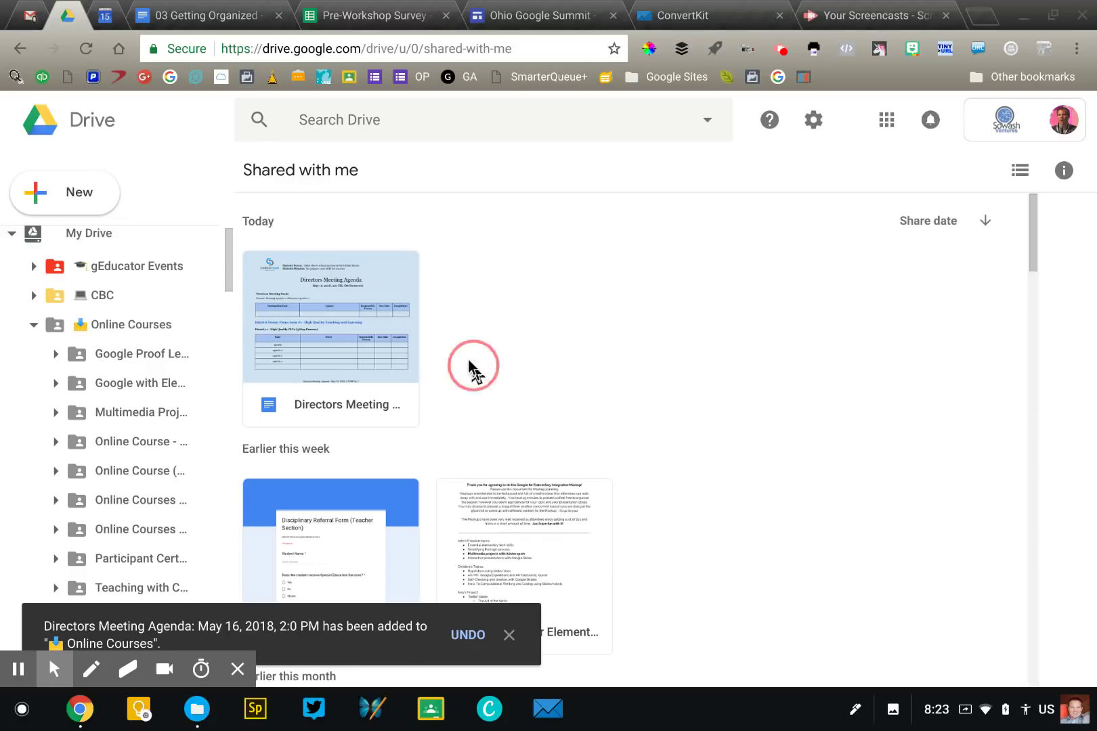
left_click(32, 326)
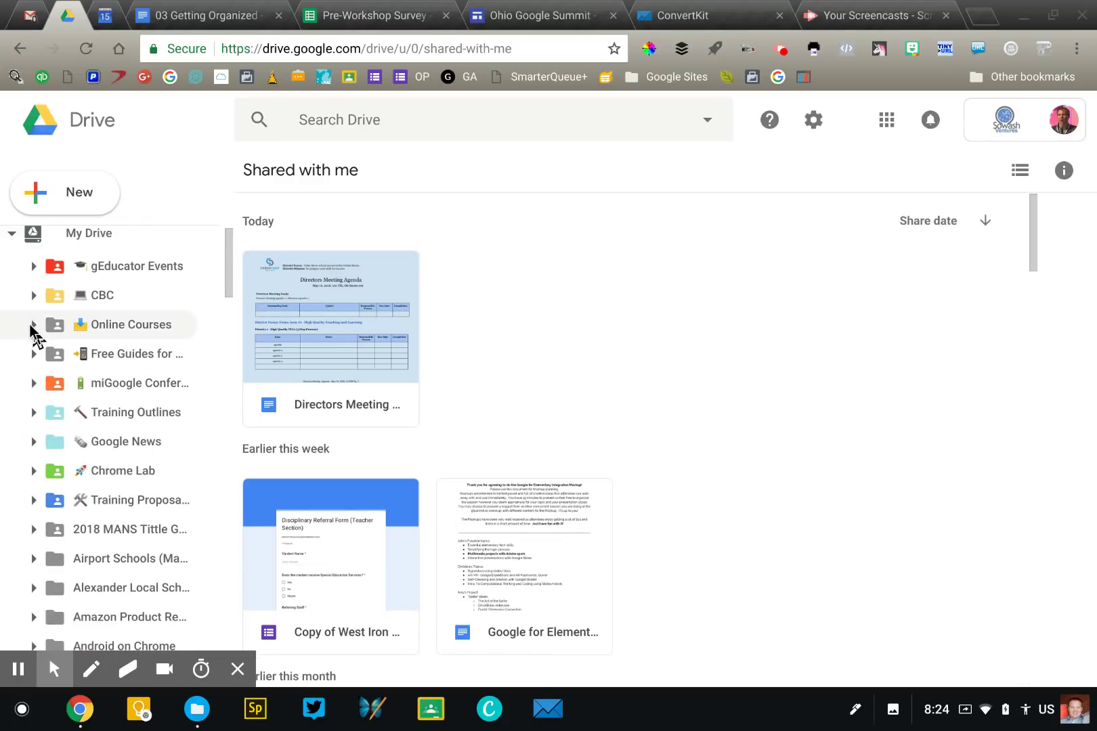
Step: Go through CBC into gEducator Events, listing folders like Admin Bootcamp and GCA Online
scroll(29, 326, "up", 1)
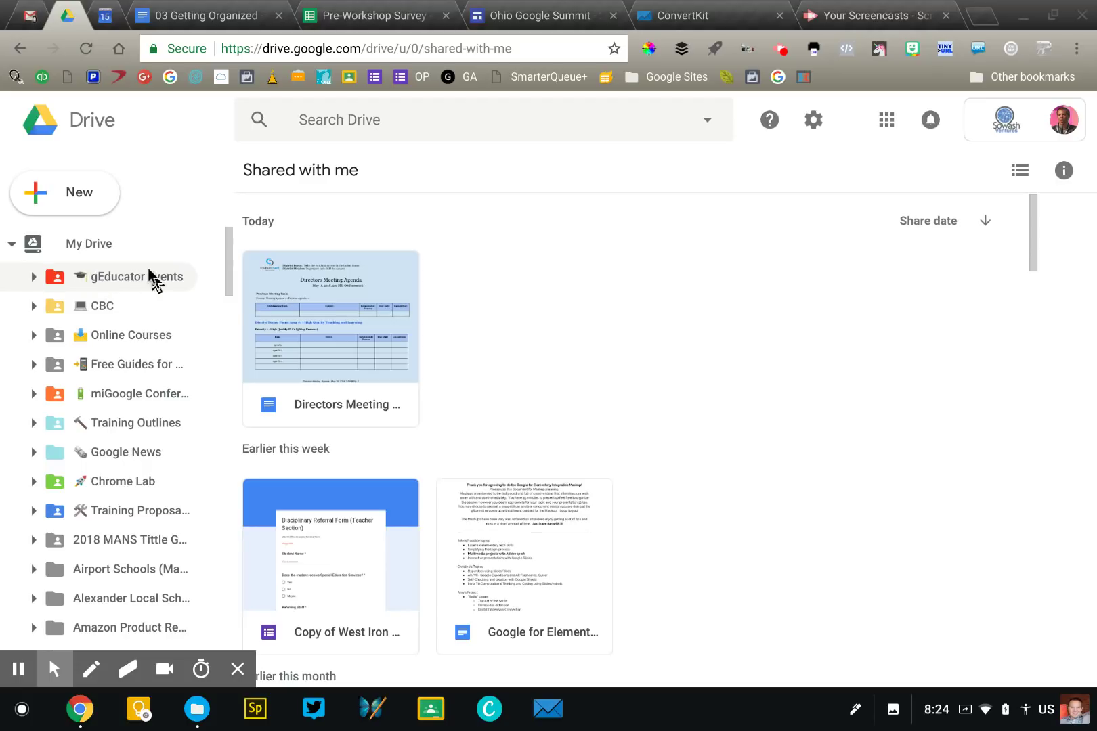
left_click(100, 309)
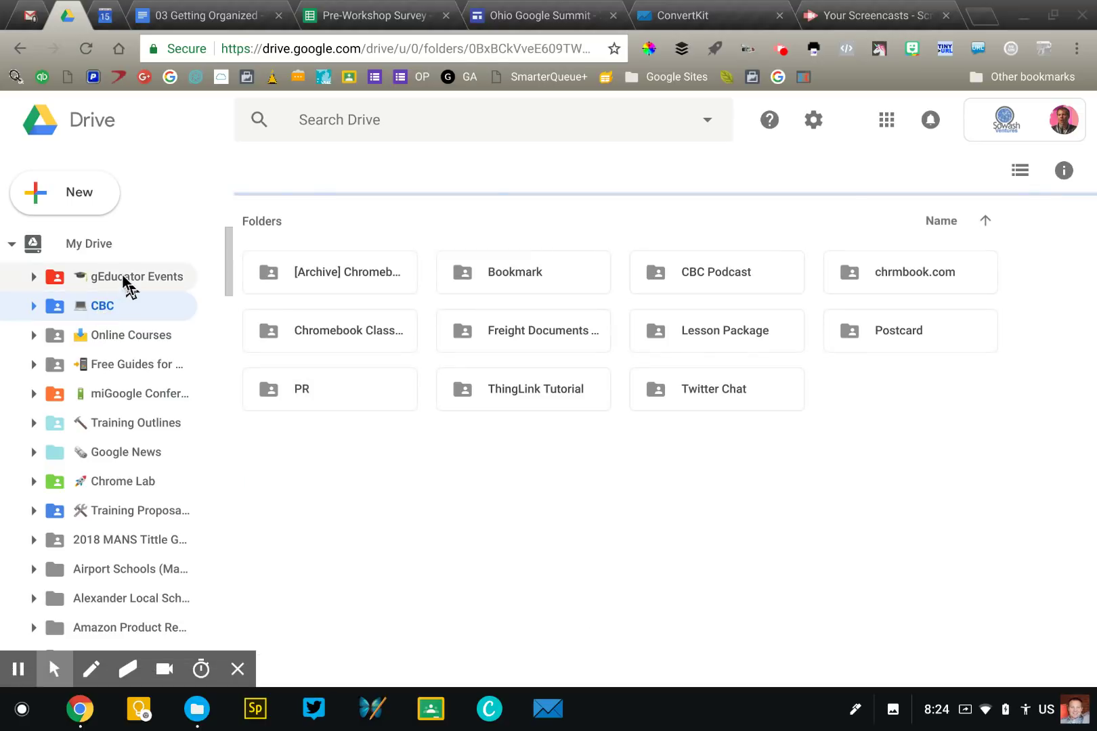
left_click(125, 277)
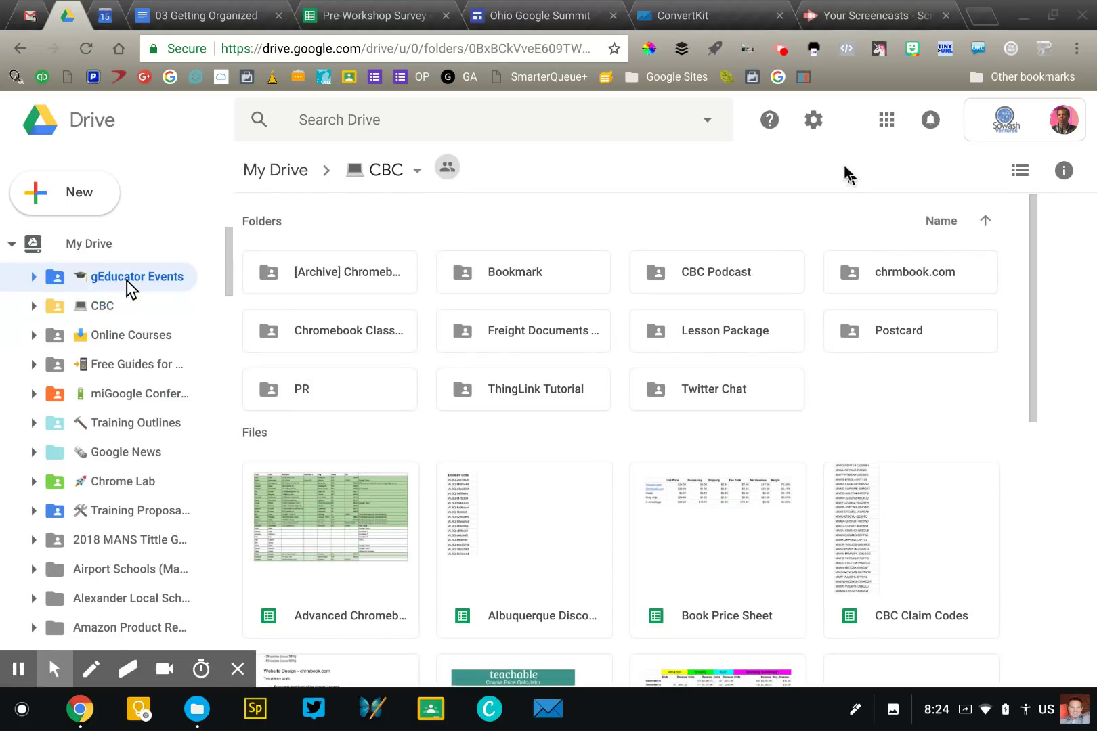
Step: Copy the e-mail emoji (1f4e7) from the EmojiOne picker and return to Drive
left_click(874, 49)
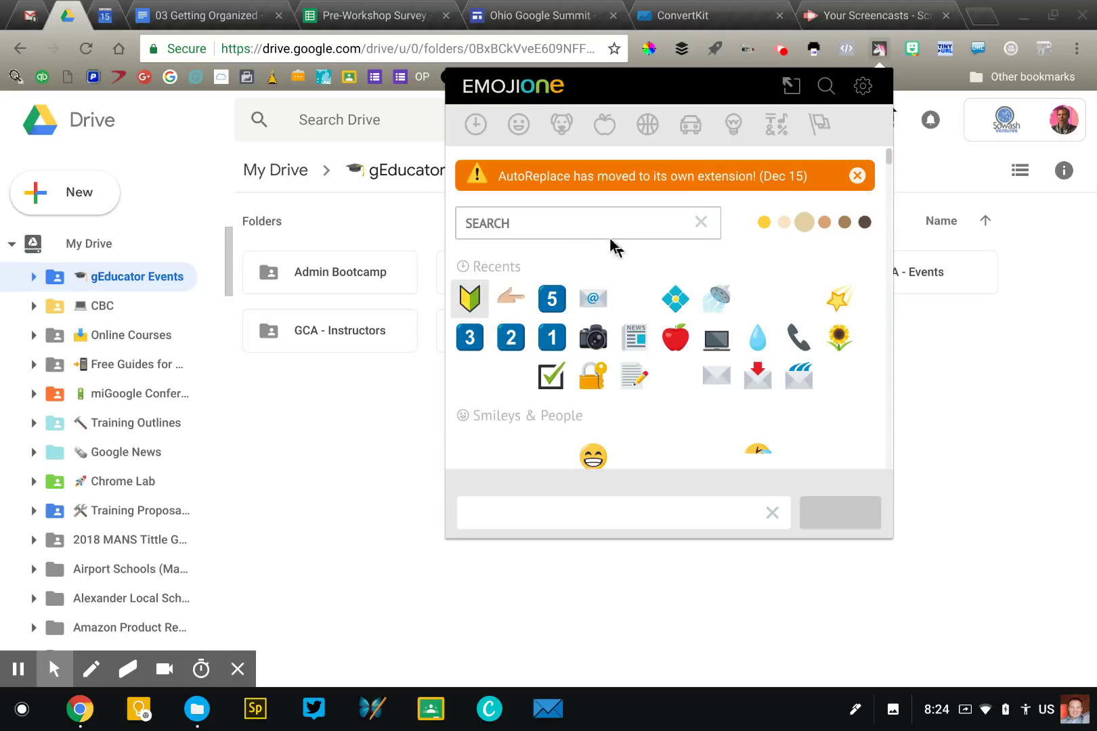
left_click(594, 302)
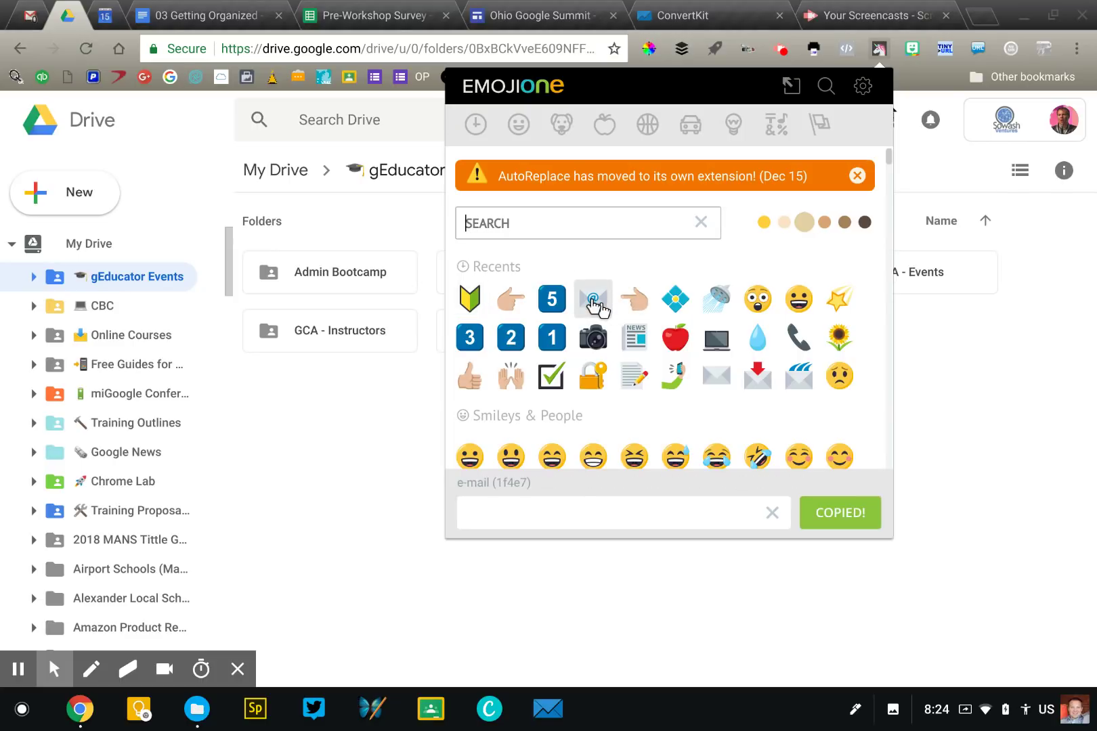
left_click(108, 281)
right_click(108, 281)
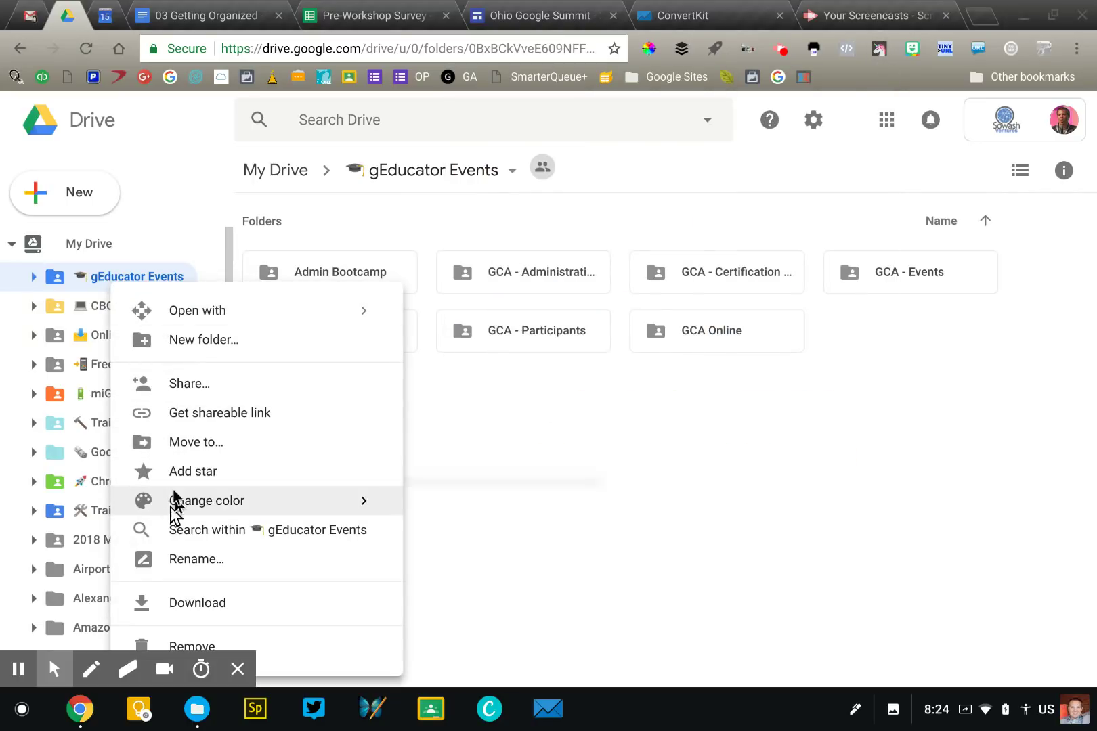
left_click(172, 566)
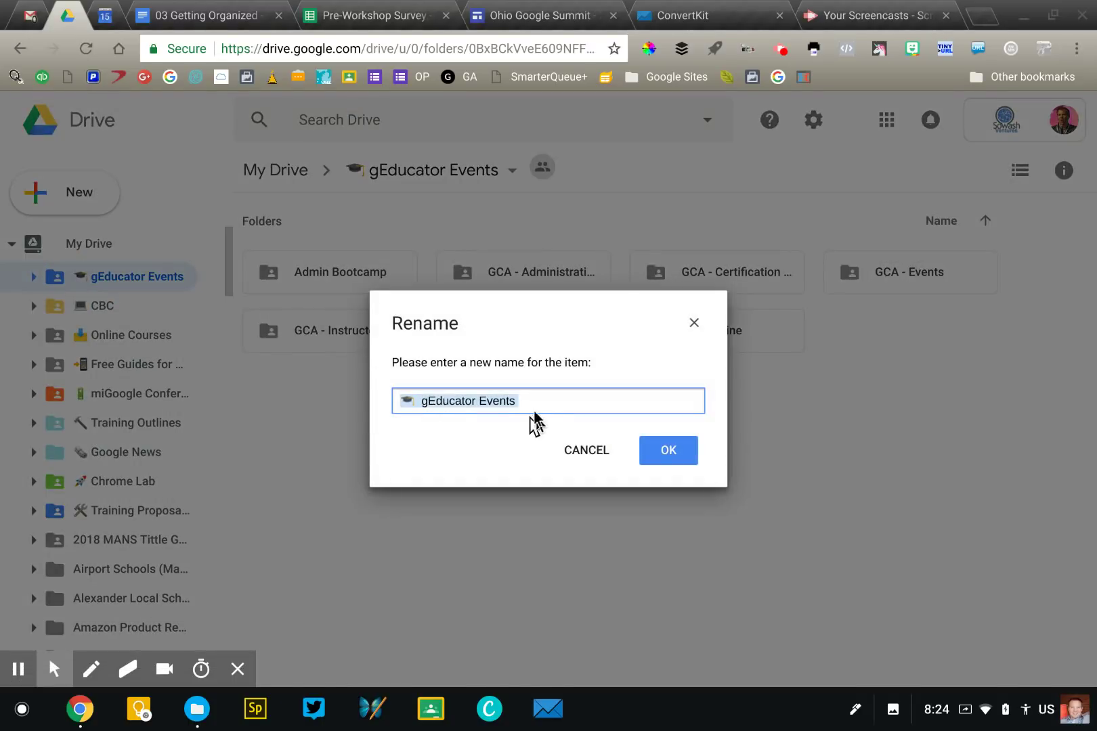
left_click(542, 405)
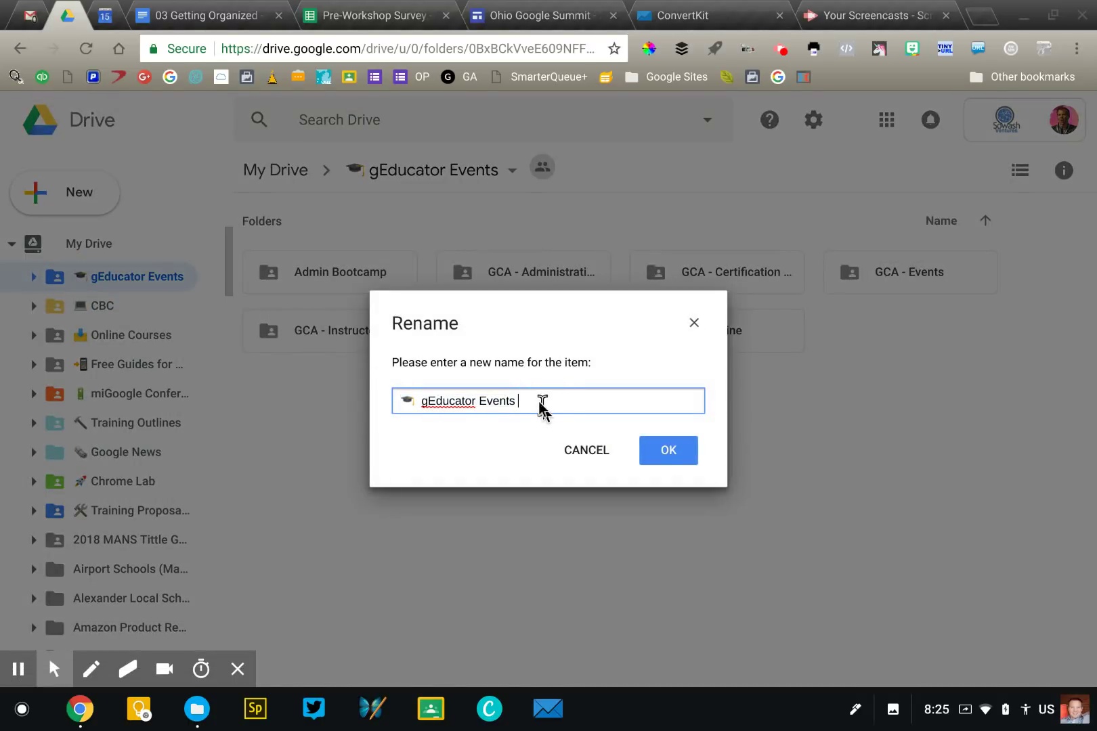
type("📒")
key("BackSpace")
left_click(585, 449)
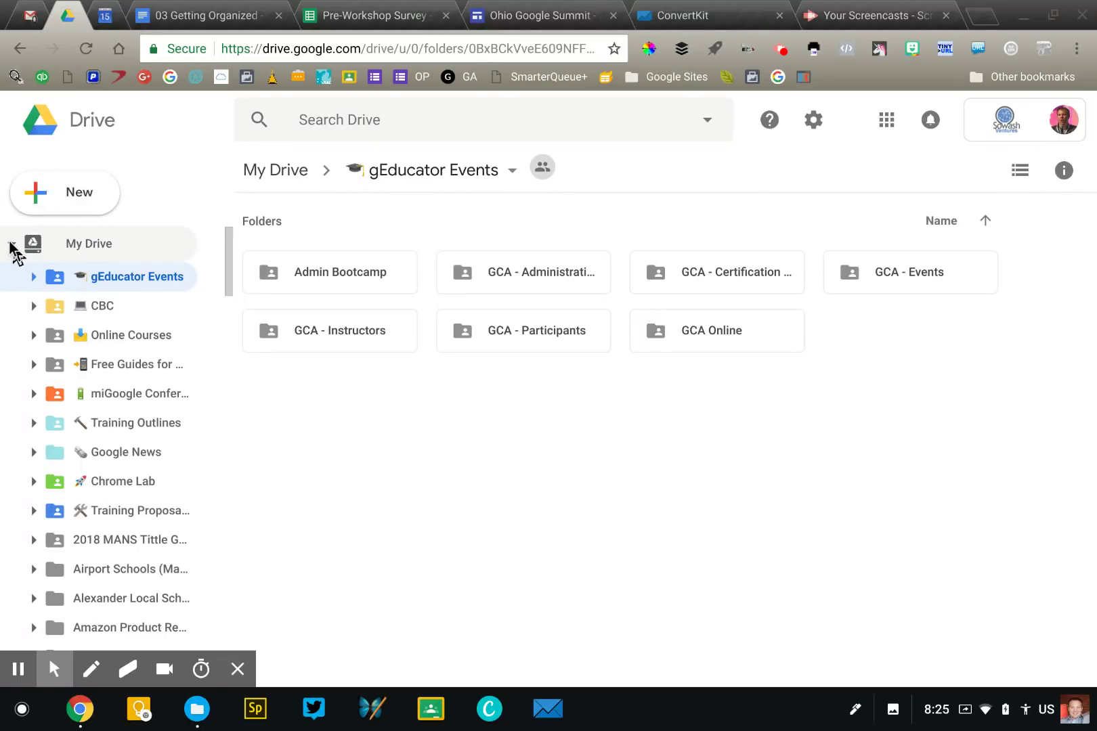
Step: Refresh the My Drive folder tree and scroll down to Training Archives
left_click(11, 245)
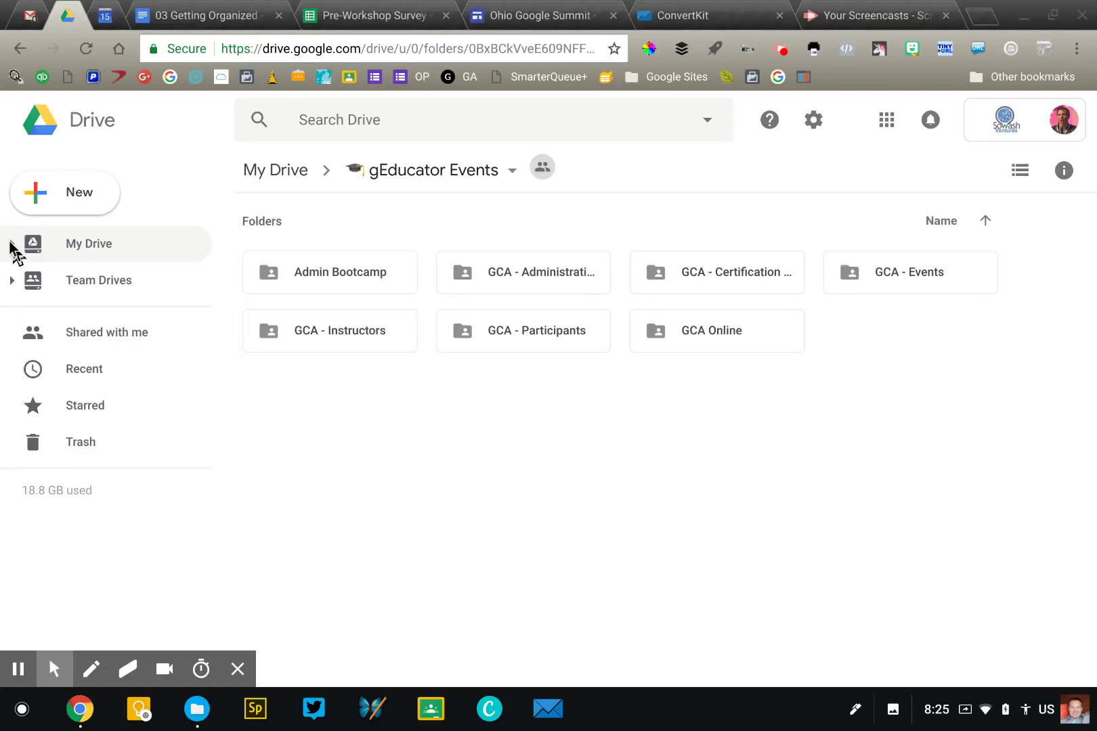
left_click(10, 245)
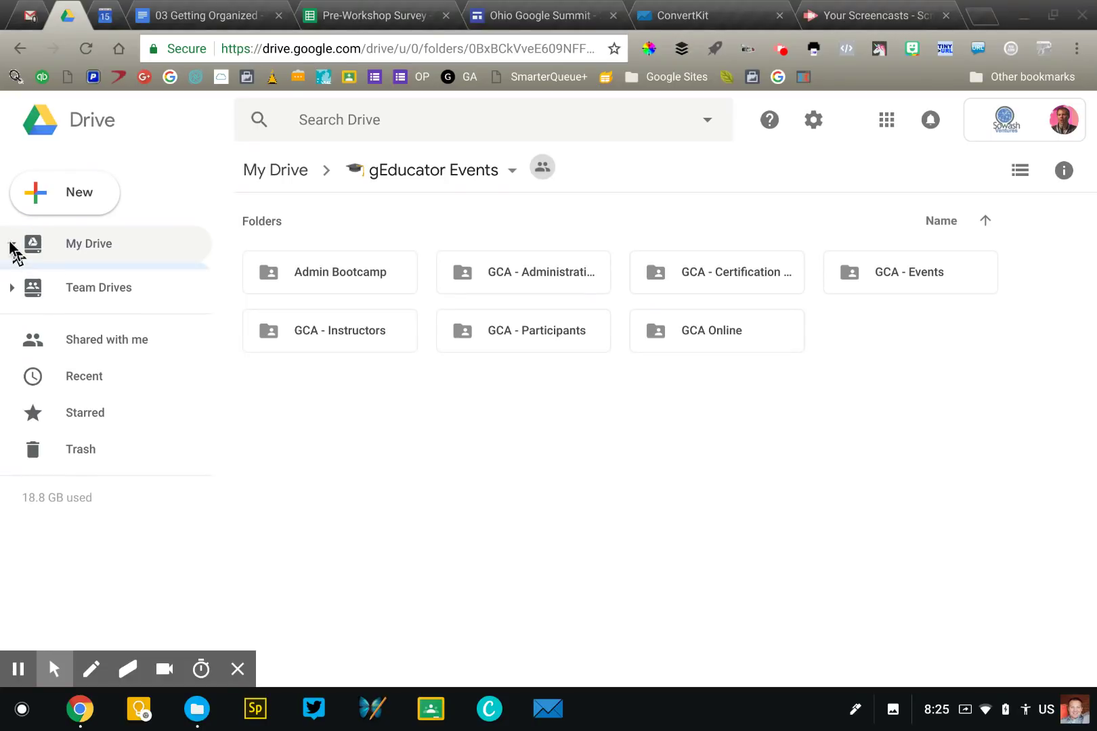
scroll(98, 399, "down", 4)
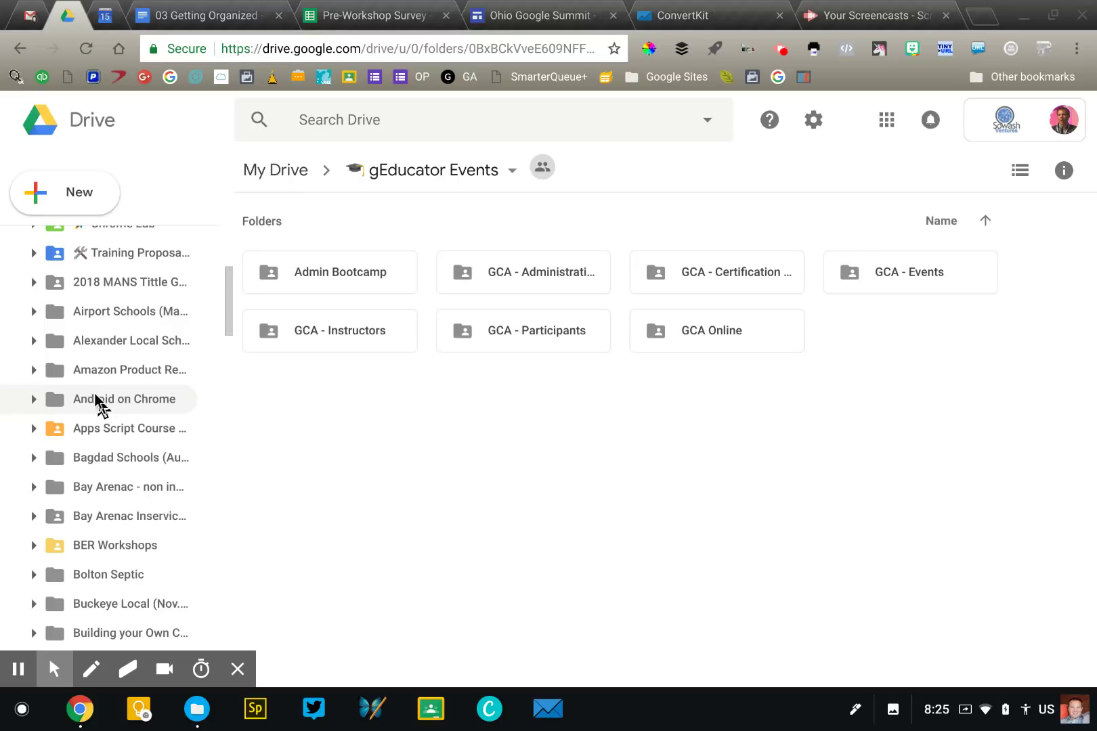
scroll(98, 402, "up", 5)
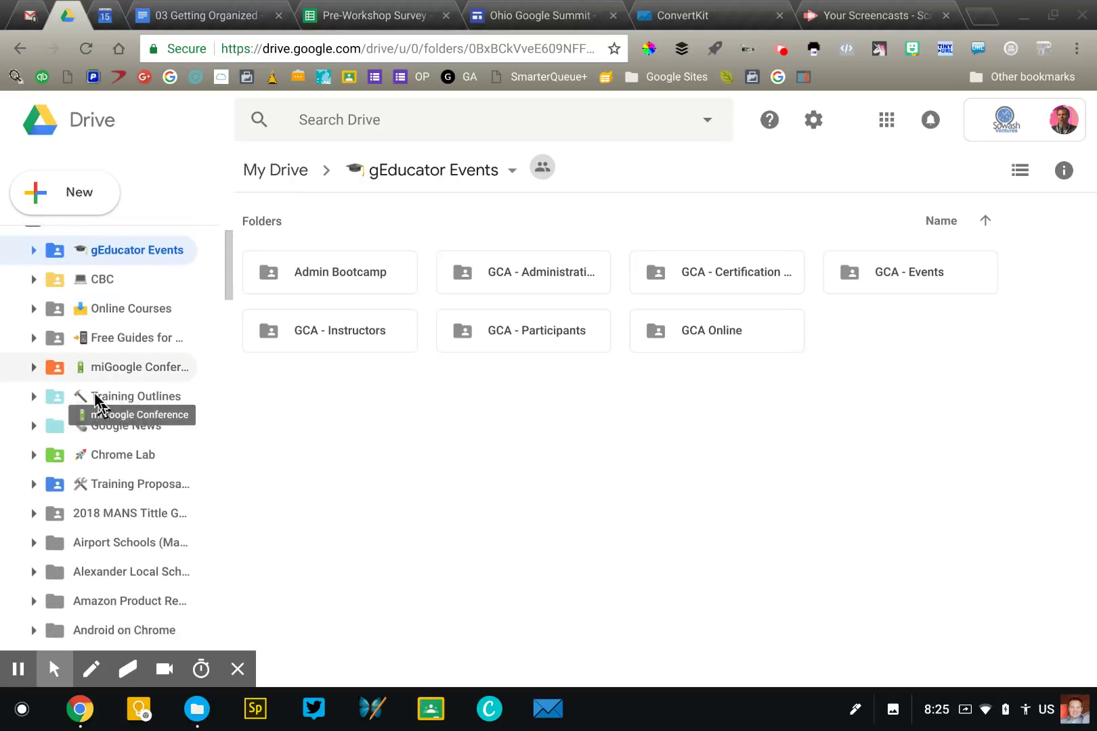
scroll(98, 403, "down", 6)
scroll(98, 404, "down", 3)
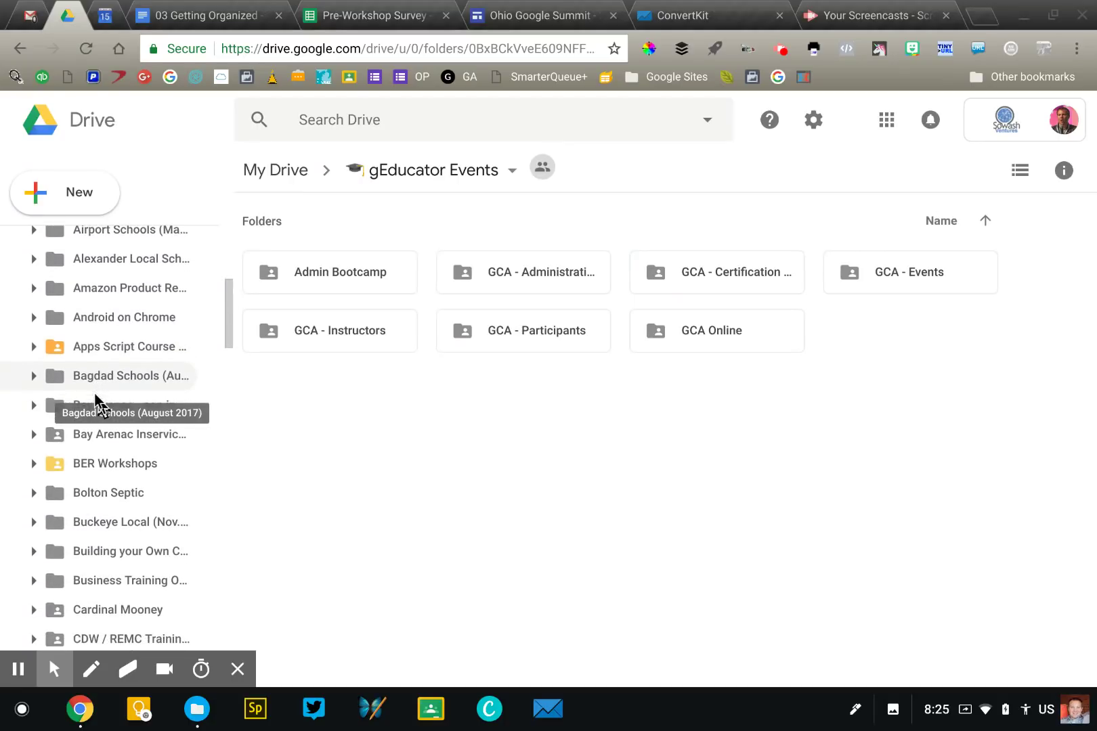
scroll(98, 404, "down", 9)
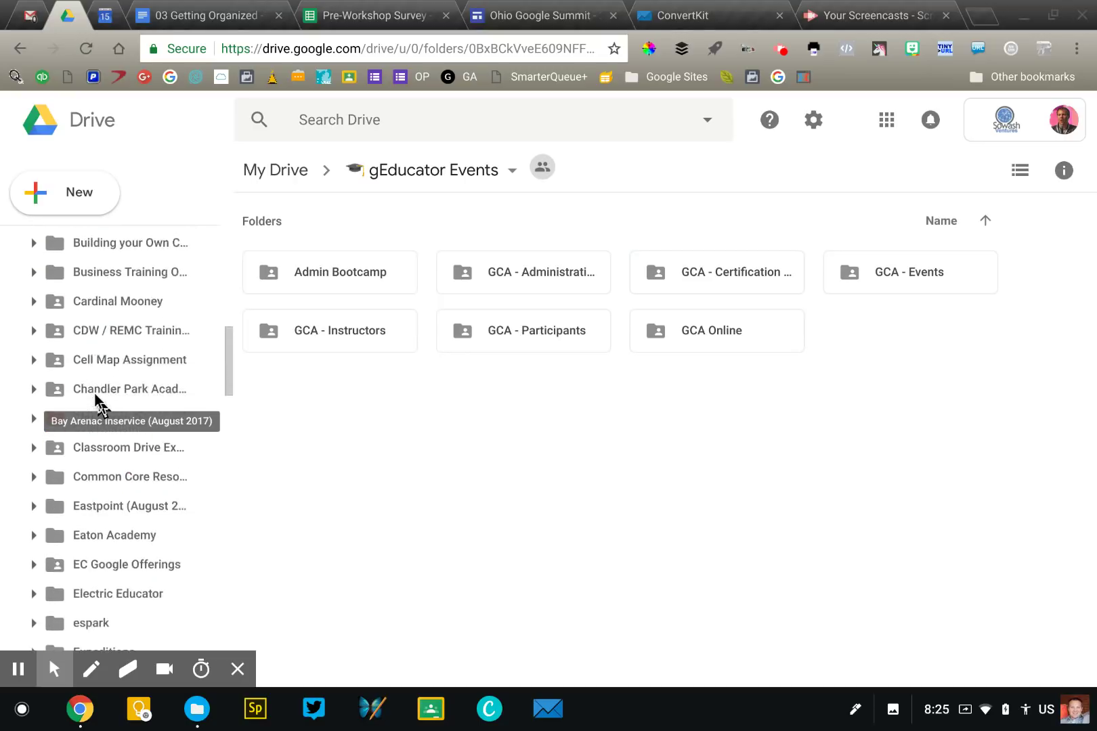
scroll(98, 405, "down", 8)
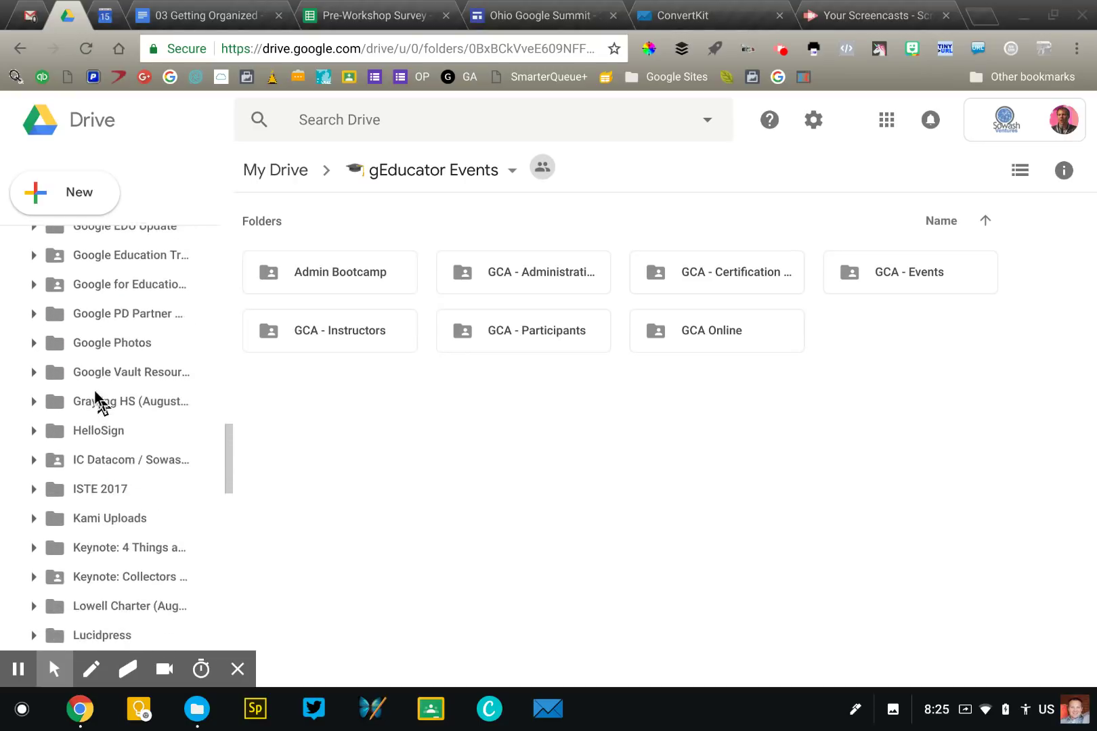
scroll(96, 394, "down", 9)
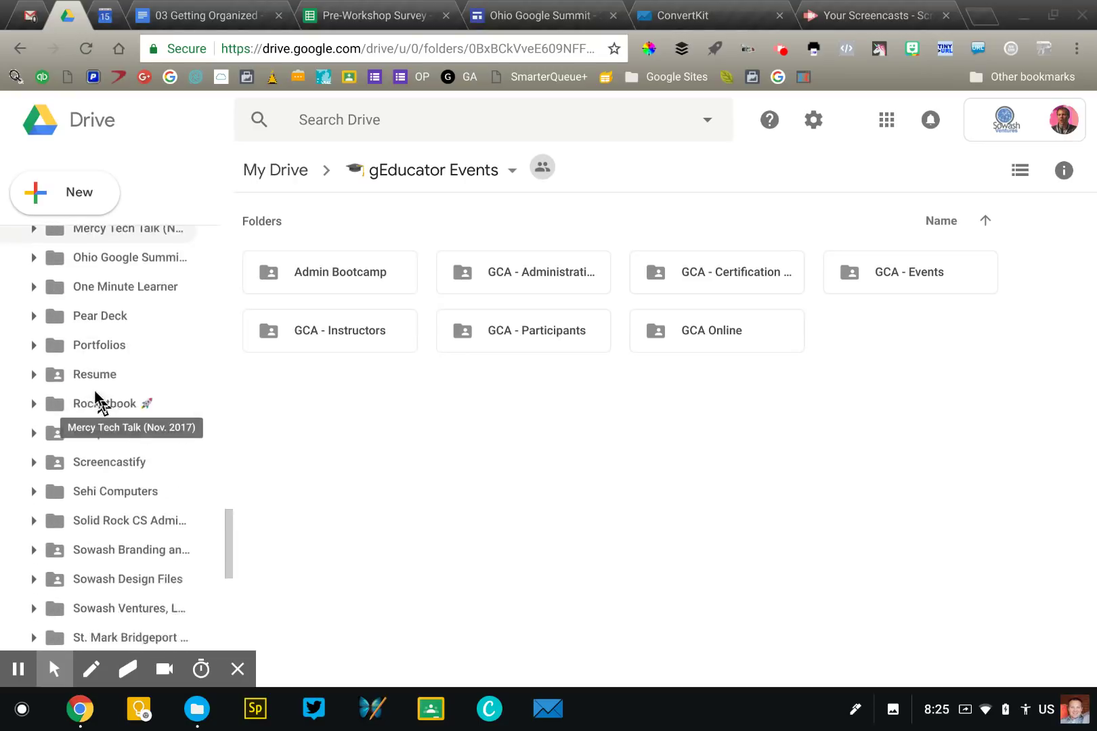
scroll(94, 391, "down", 1)
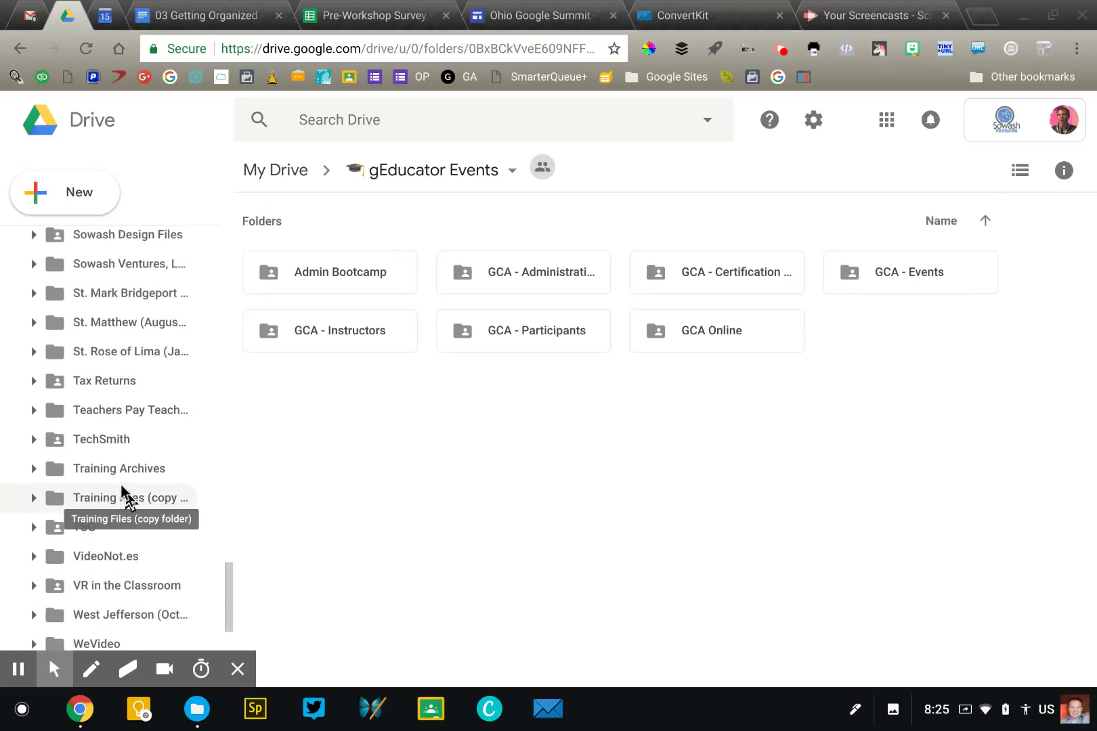
Step: Move St. Rose of Lima into 2018 Training Archive and St. Matthew into 2017 Training Archive
left_click(138, 469)
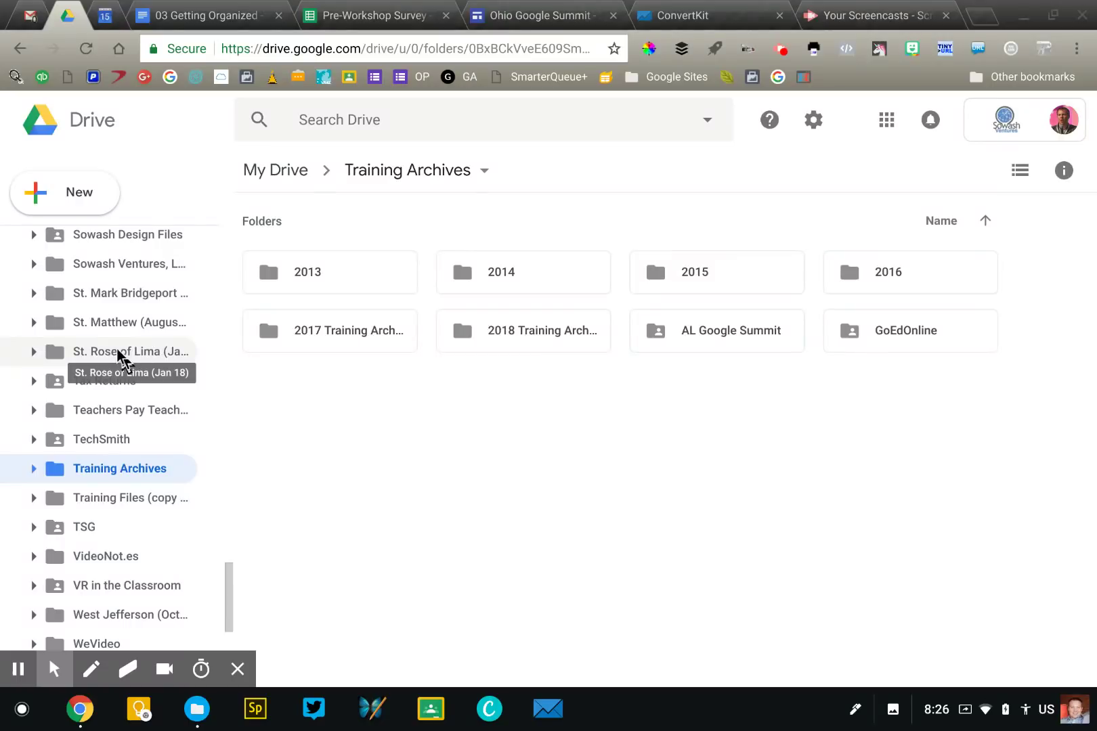
left_click(103, 353)
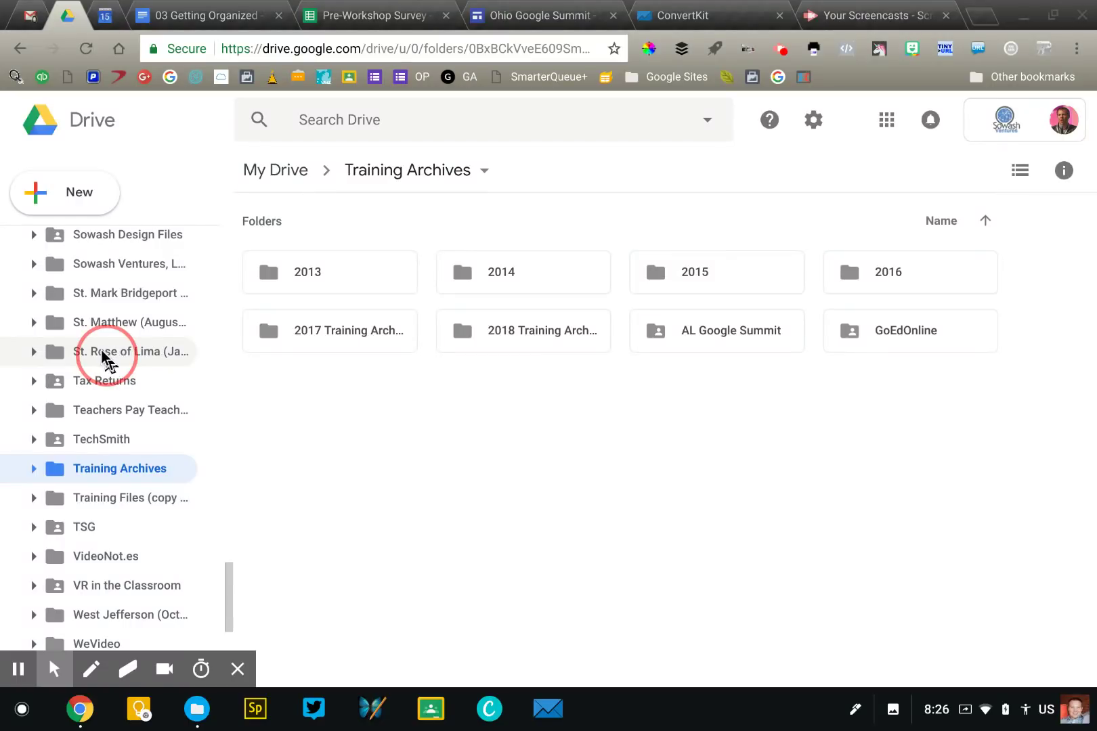
left_click_drag(105, 358, 474, 351)
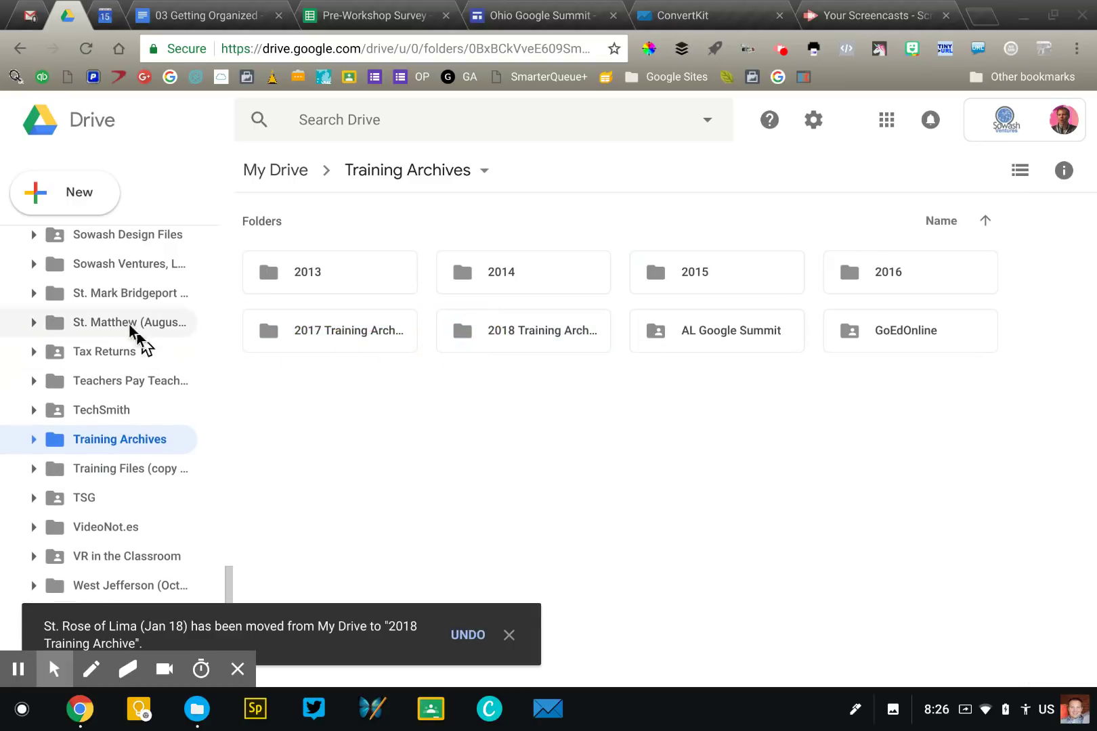
left_click_drag(129, 326, 306, 330)
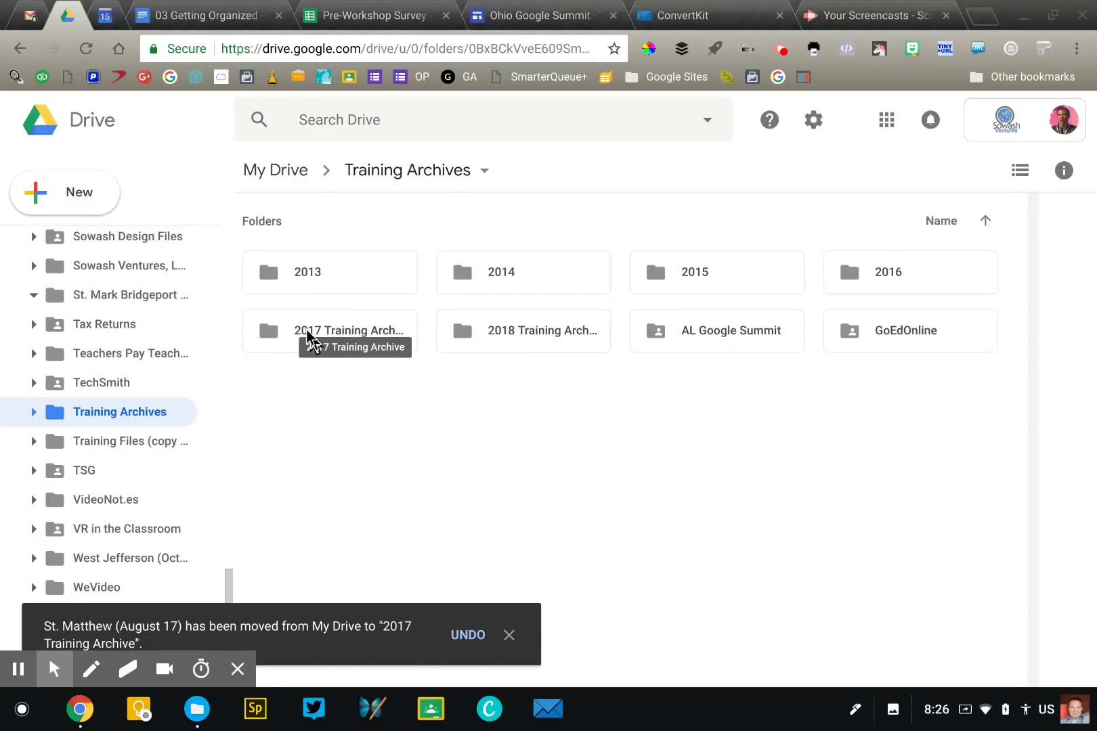